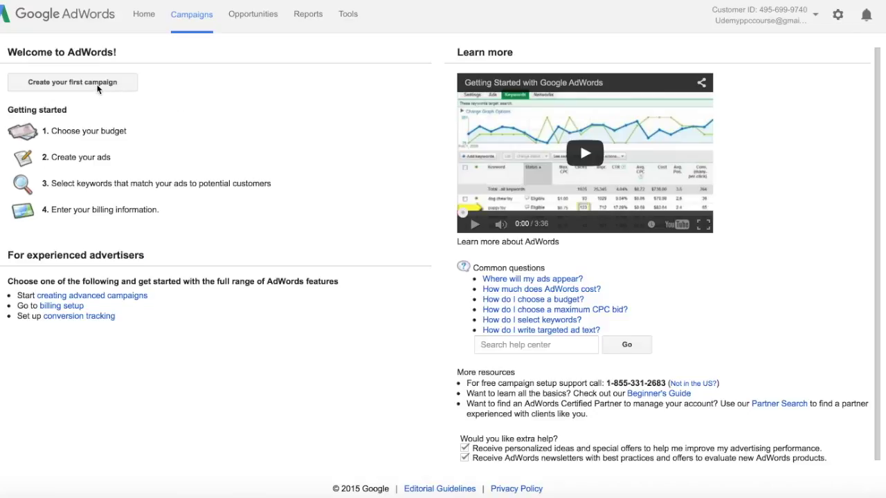
# Start the account's first campaign from the Welcome to AdWords page.
pyautogui.click(56, 84)
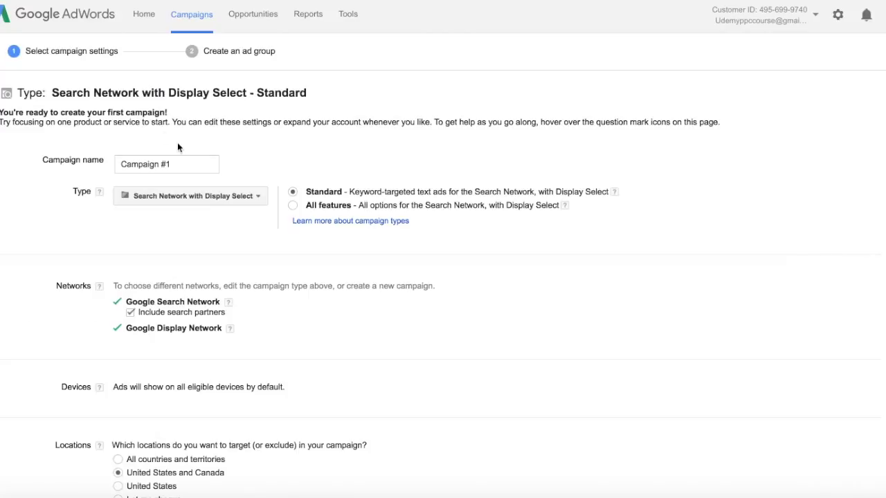
# Set the campaign type to Search Network only with All features.
pyautogui.scroll(-1, 83, 193)
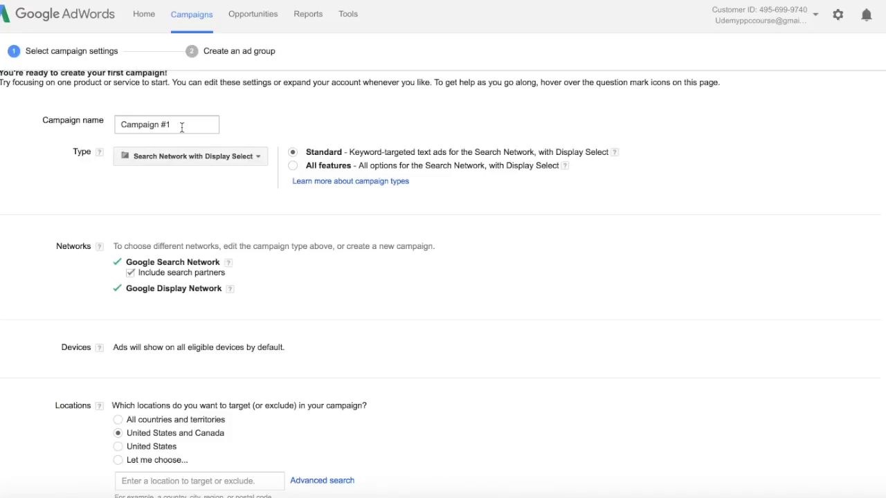
pyautogui.click(261, 158)
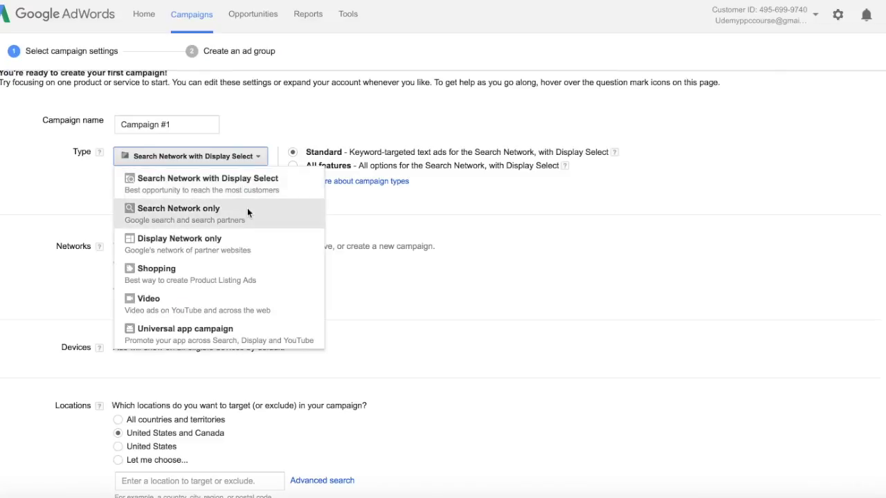
pyautogui.click(178, 214)
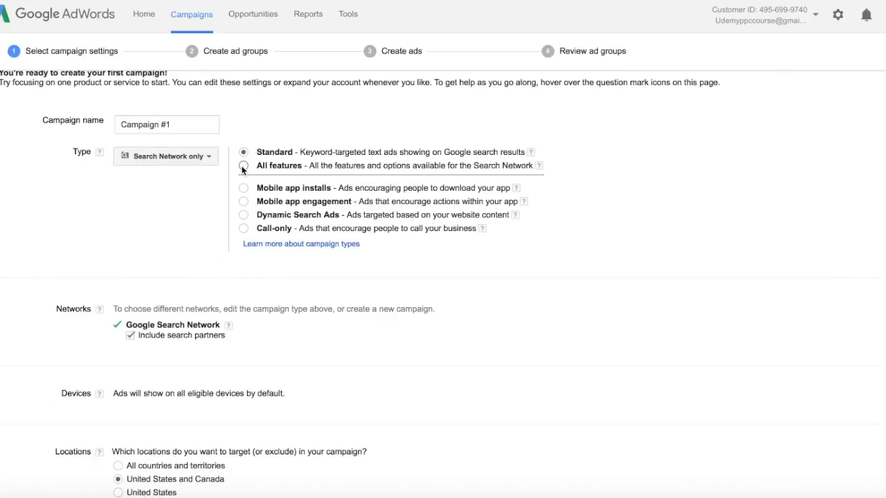
pyautogui.click(243, 167)
# Choose United States as the only location and show all languages, leaving English ticked.
pyautogui.scroll(-3, 105, 216)
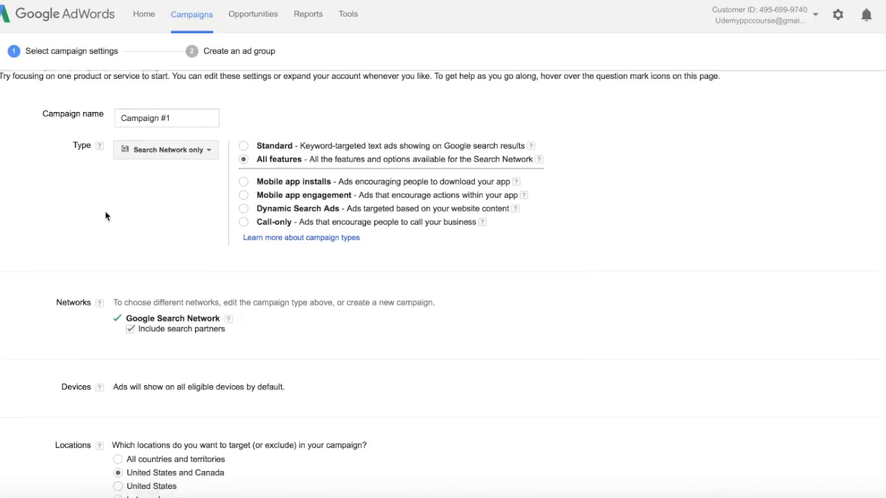
pyautogui.scroll(-2, 77, 220)
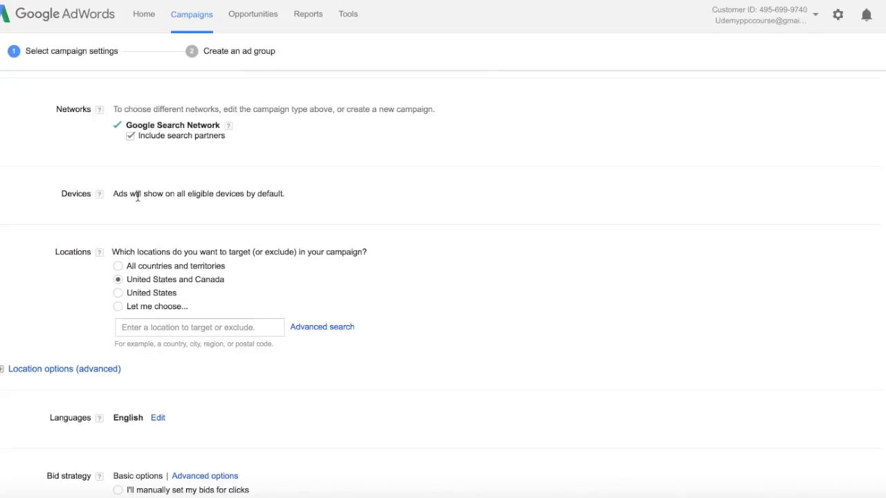
pyautogui.scroll(-2, 41, 227)
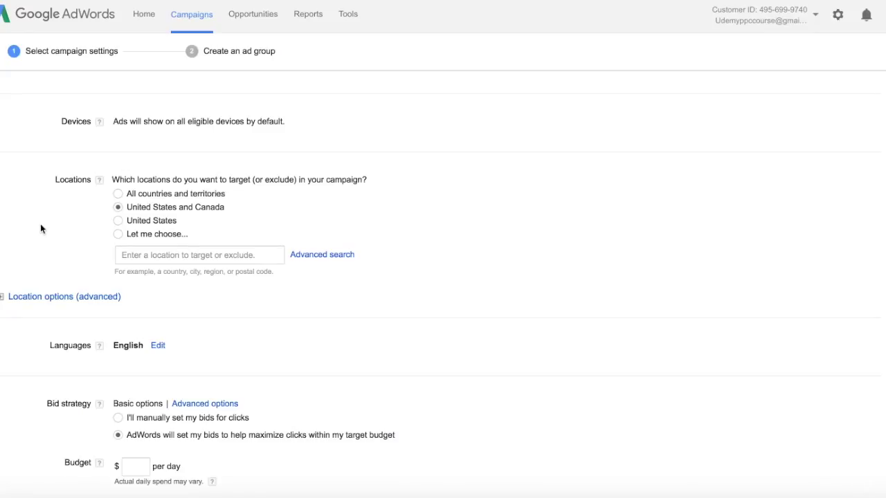
pyautogui.click(117, 221)
pyautogui.scroll(-2, 421, 223)
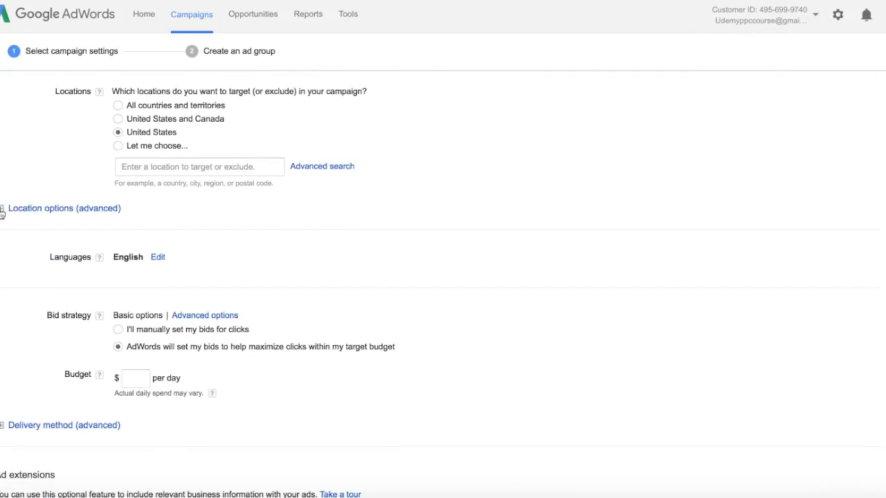
pyautogui.click(2, 213)
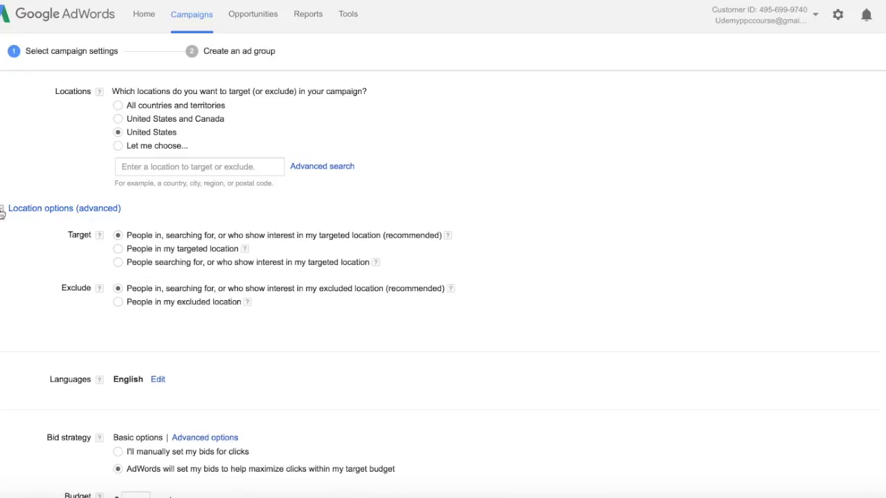
pyautogui.click(2, 213)
pyautogui.scroll(-1, 332, 243)
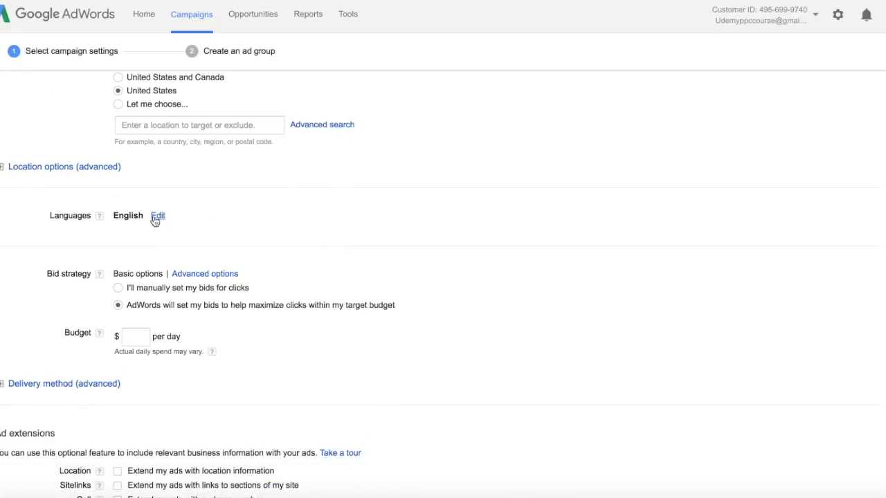
pyautogui.click(154, 218)
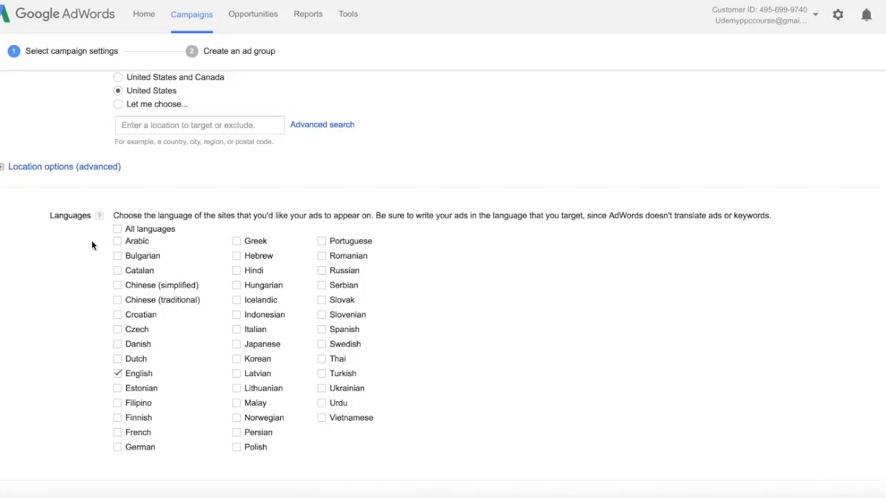
pyautogui.scroll(-4, 67, 262)
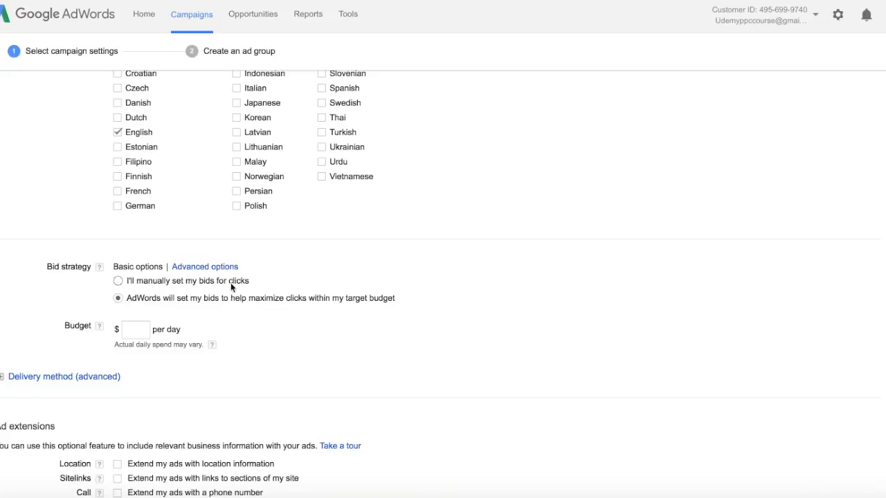
# Use manual click bidding with a .1 default bid, $30 budget and standard delivery.
pyautogui.click(119, 280)
pyautogui.scroll(-2, 59, 296)
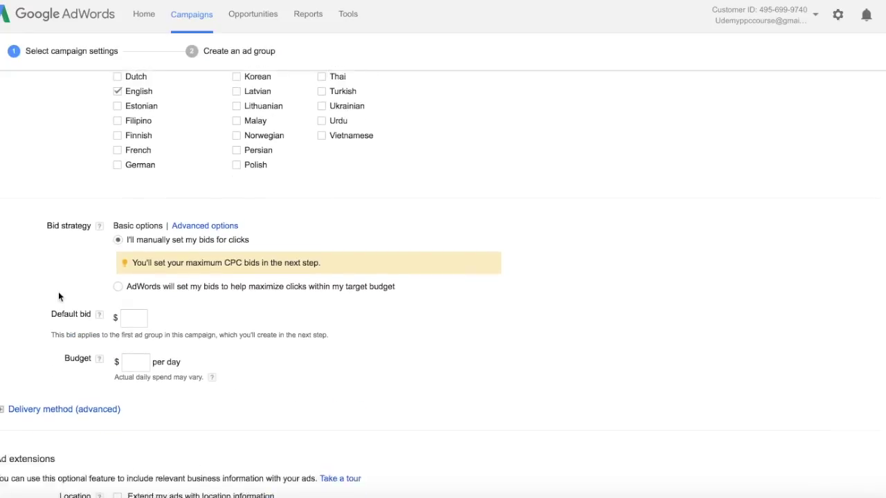
pyautogui.click(132, 289)
pyautogui.click(131, 289)
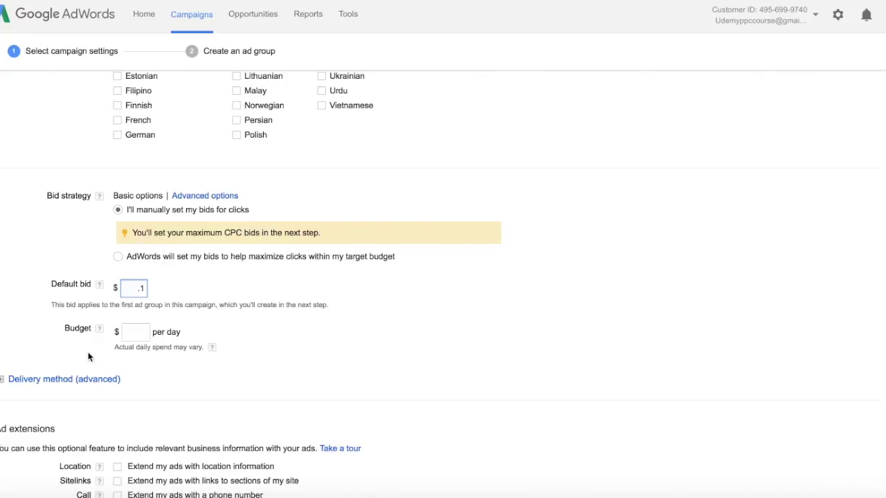
pyautogui.click(133, 336)
pyautogui.write('30')
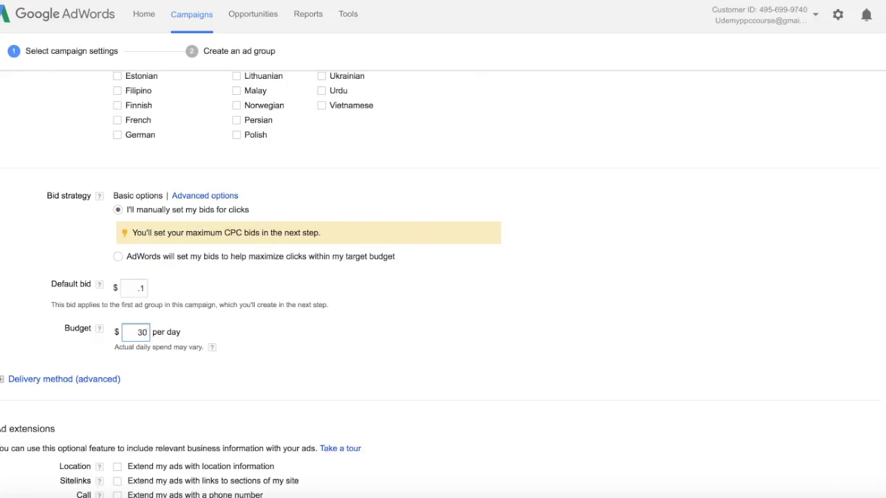
pyautogui.scroll(-3, 368, 340)
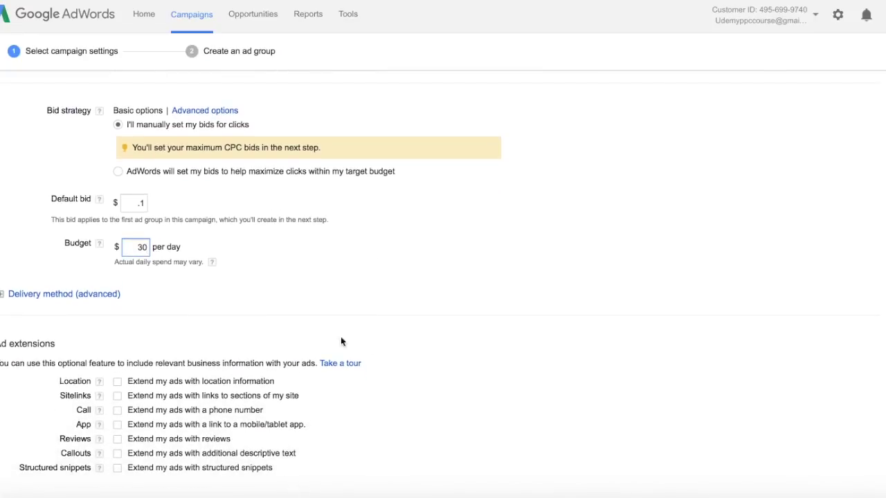
pyautogui.click(4, 297)
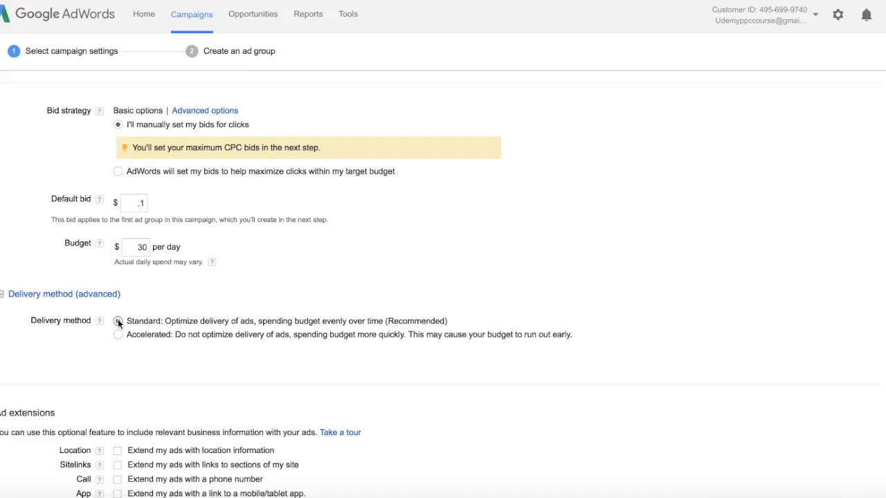
pyautogui.scroll(-4, 603, 269)
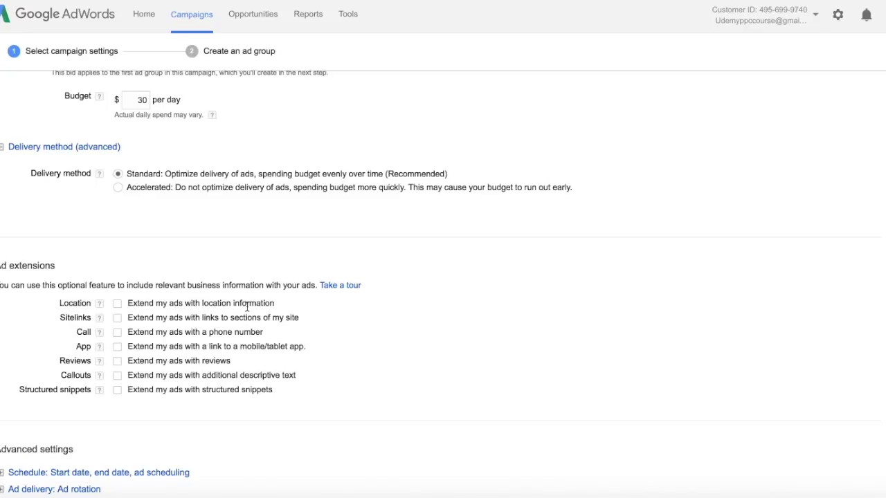
pyautogui.scroll(-4, 248, 305)
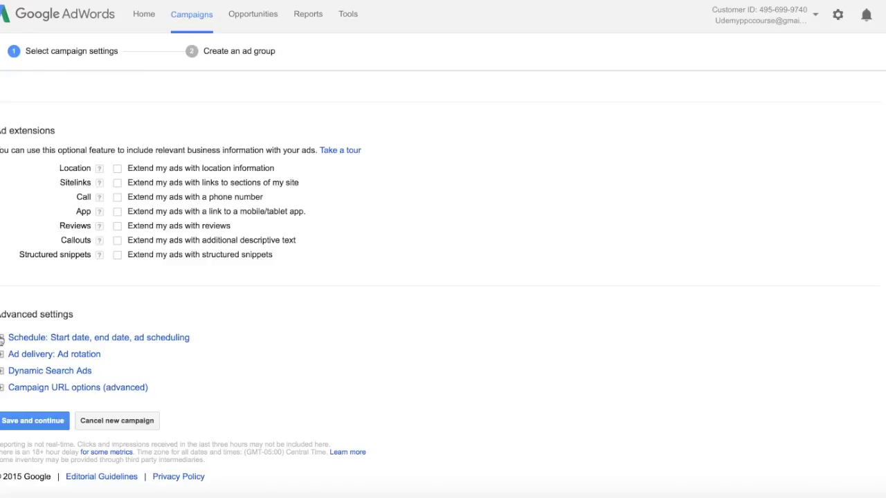
# Expand the schedule, ad rotation, Dynamic Search Ads and campaign URL options, choosing a specific end date.
pyautogui.click(2, 339)
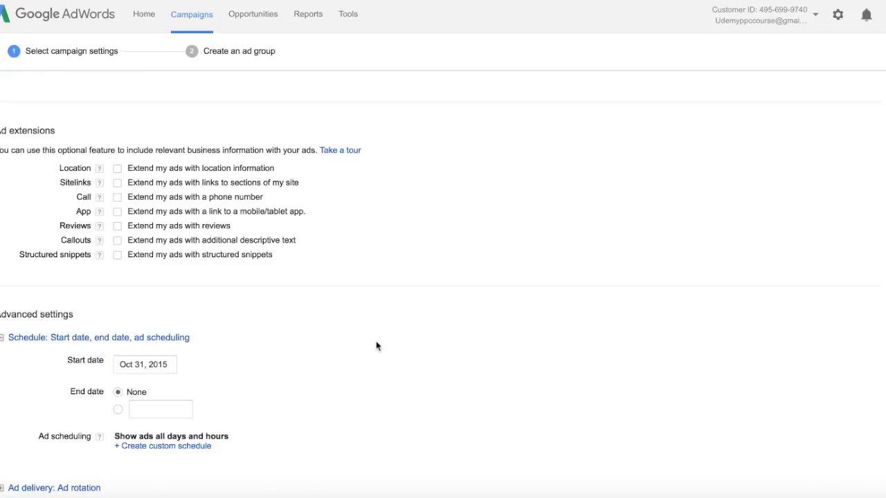
pyautogui.scroll(-3, 375, 341)
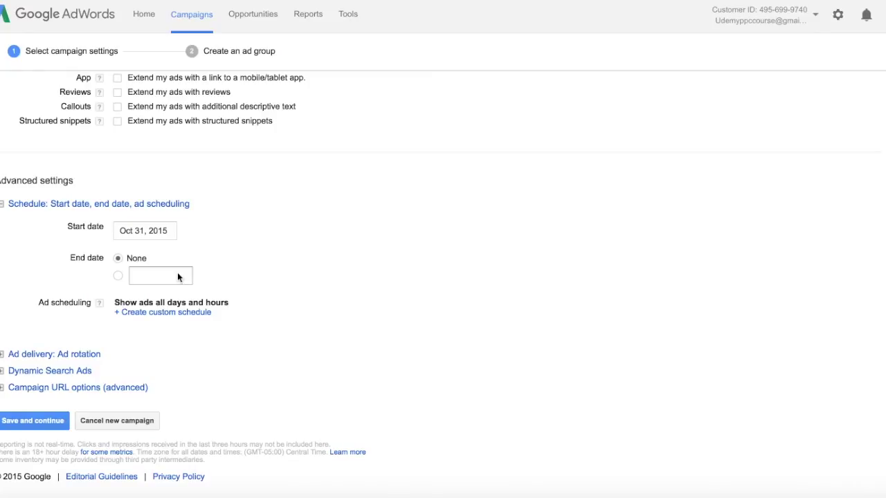
pyautogui.click(118, 276)
pyautogui.scroll(-2, 510, 309)
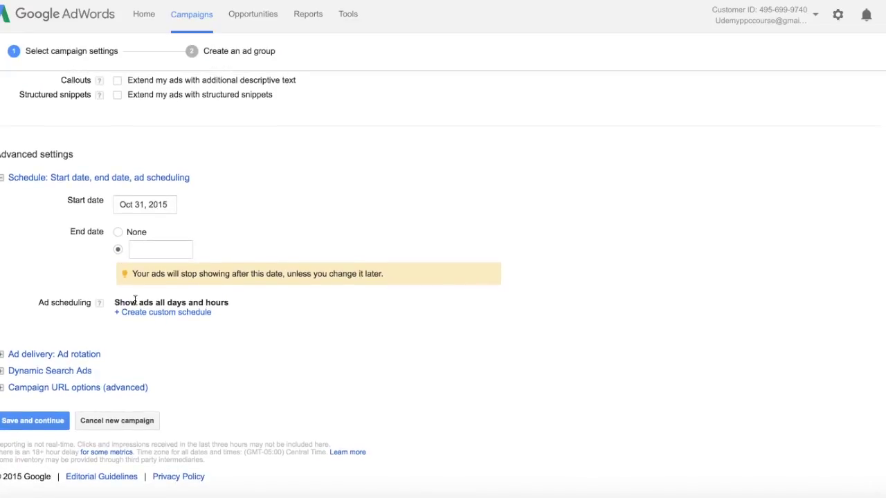
pyautogui.click(4, 354)
pyautogui.scroll(-2, 447, 372)
pyautogui.scroll(-5, 447, 373)
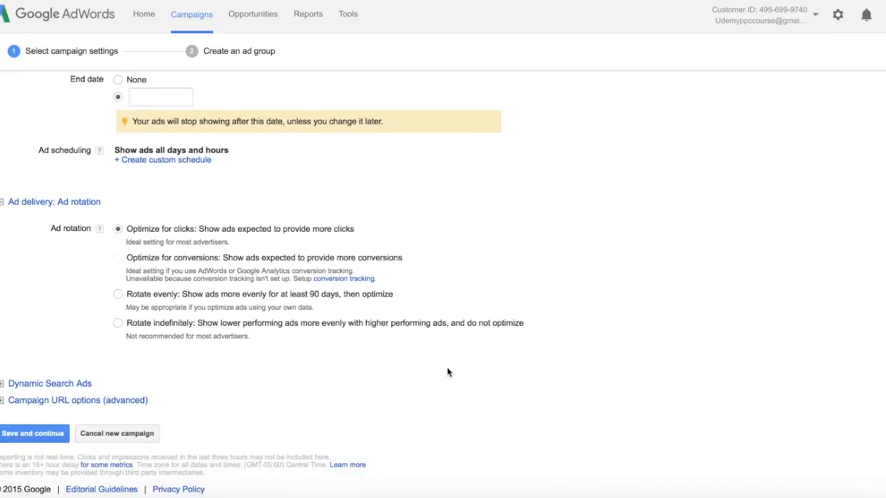
pyautogui.click(2, 388)
pyautogui.scroll(-3, 519, 363)
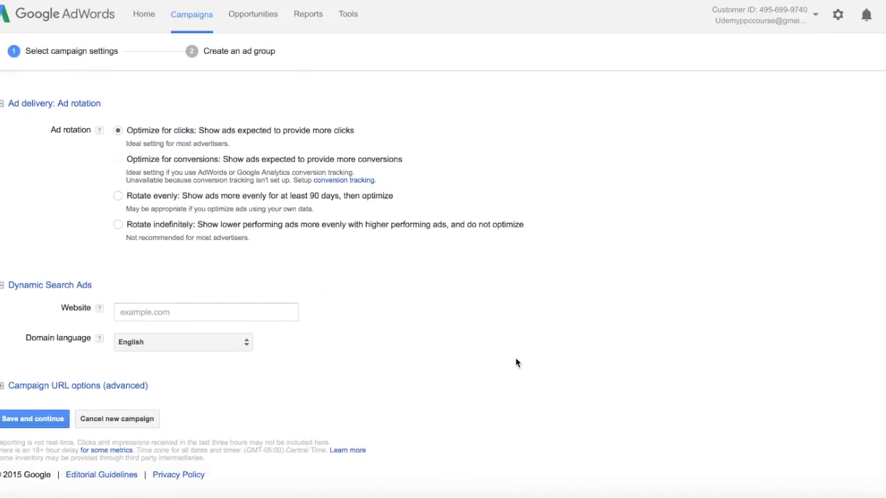
pyautogui.click(2, 388)
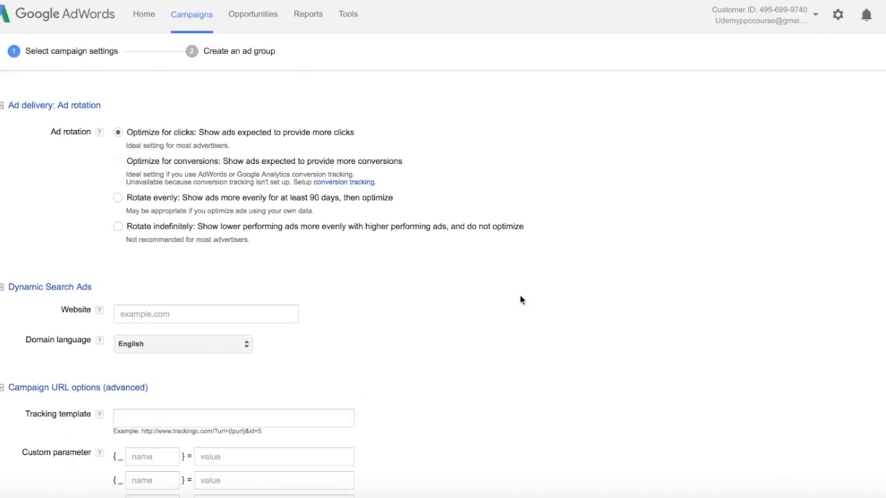
pyautogui.scroll(-5, 520, 295)
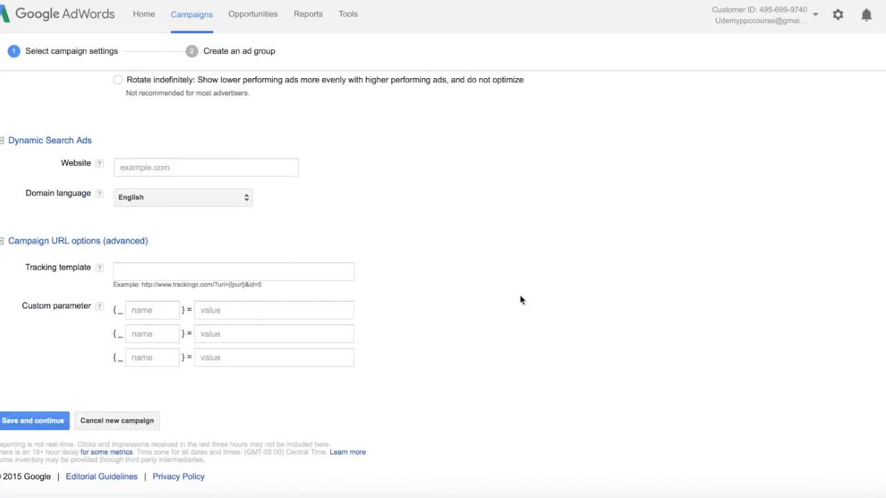
# Save the campaign settings after resetting the flagged end date to None.
pyautogui.click(35, 418)
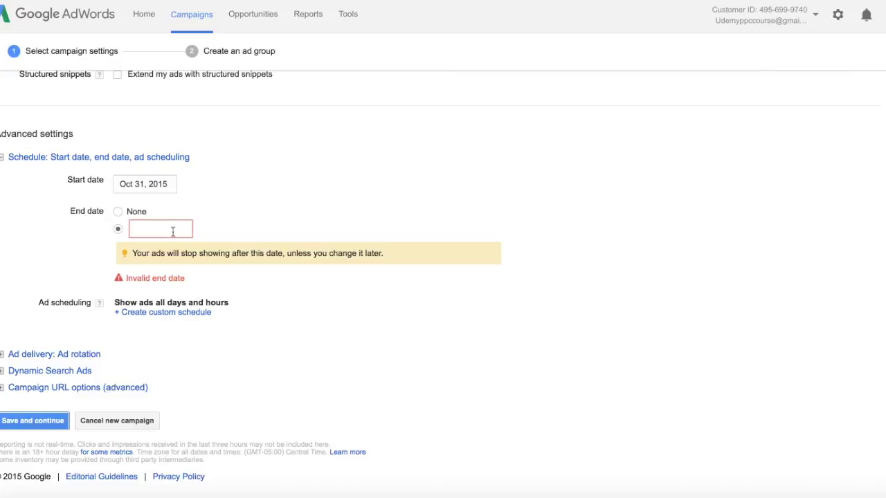
pyautogui.click(124, 211)
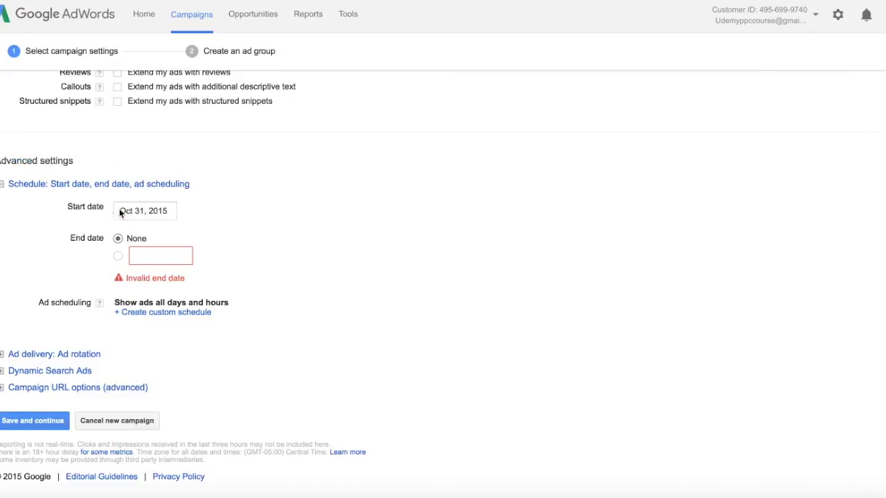
pyautogui.click(42, 418)
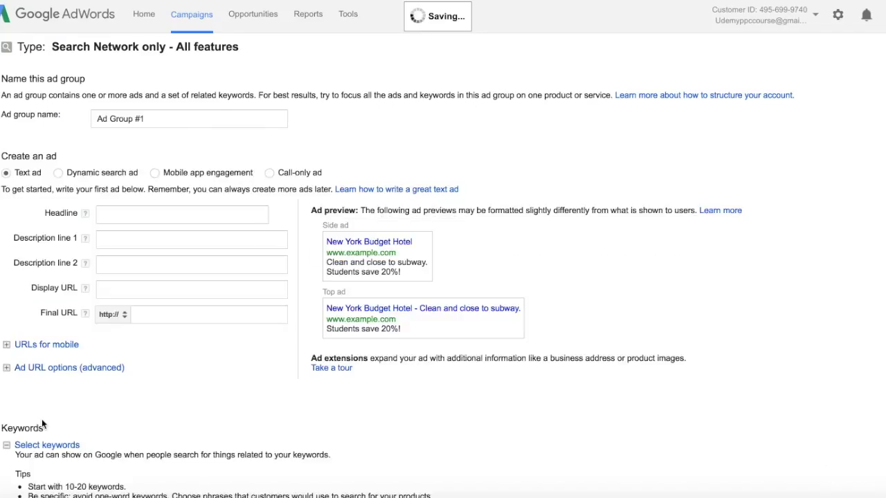
pyautogui.click(155, 116)
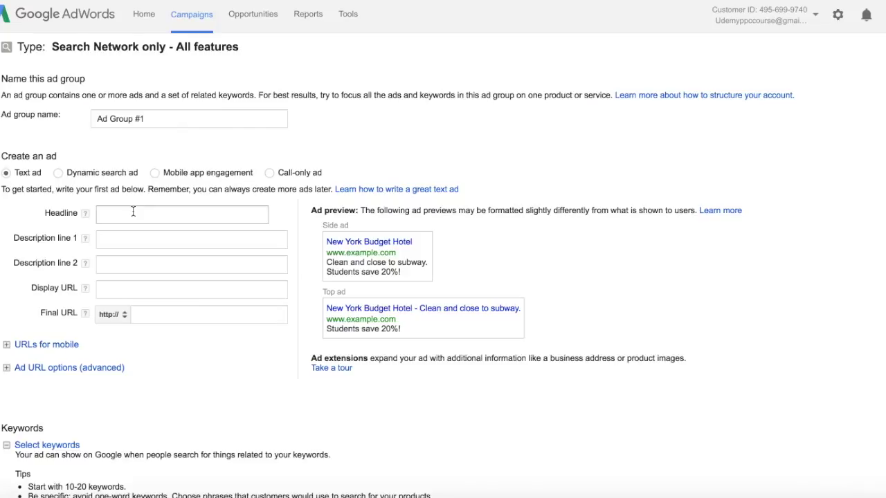
pyautogui.click(177, 318)
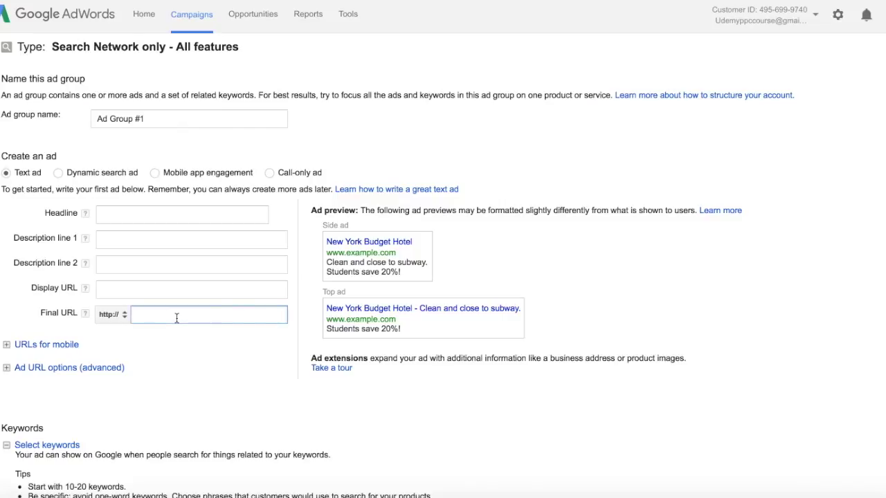
pyautogui.write('www.kidneydiet.info')
pyautogui.click(85, 315)
pyautogui.click(139, 287)
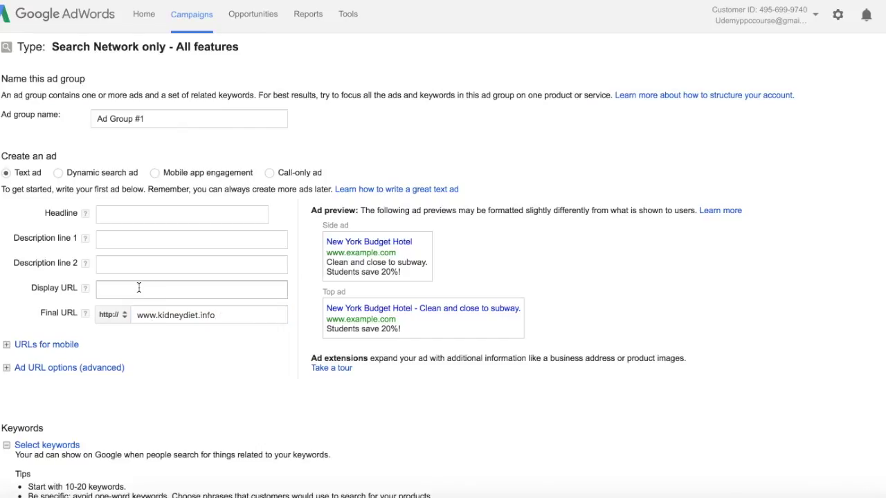
# Enter kidneydiet.info/BestFoods as the display URL, removing the stray space after 'kidney'.
pyautogui.click(139, 287)
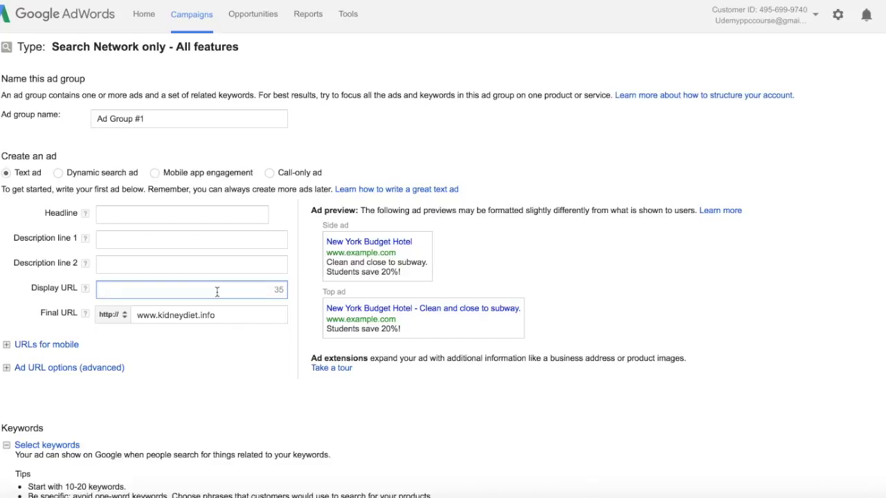
pyautogui.write('kidney')
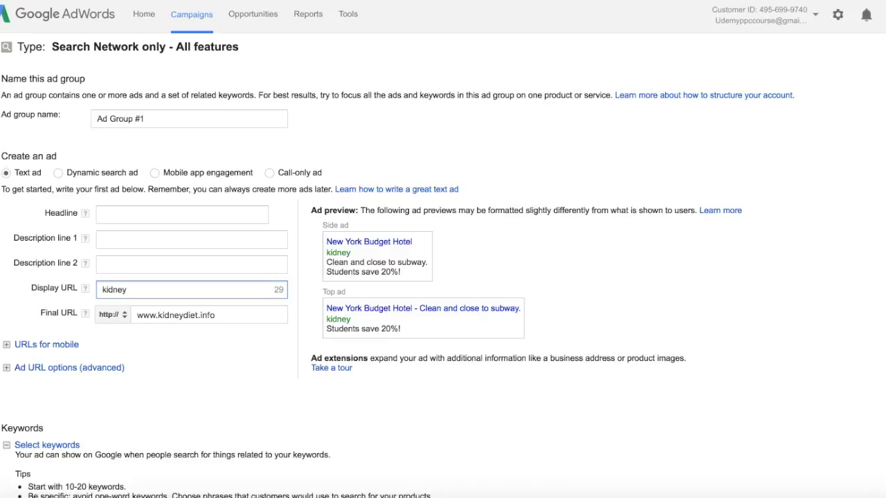
pyautogui.write(' diet.info')
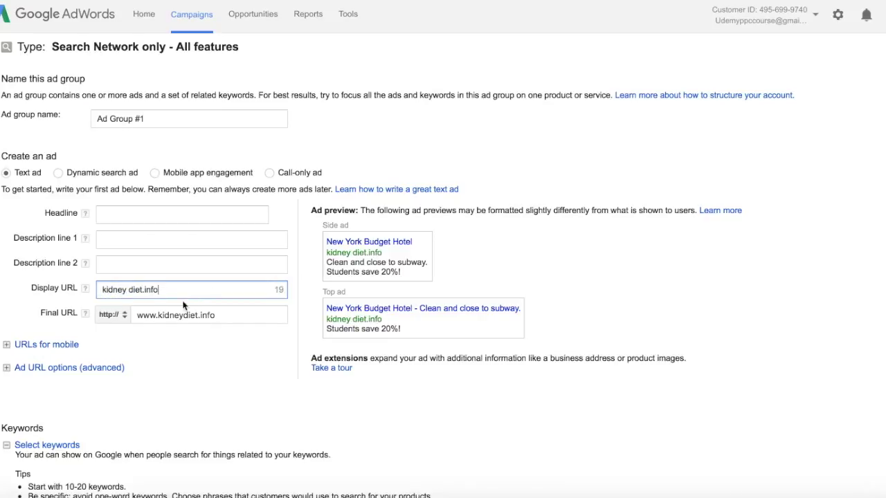
pyautogui.click(129, 289)
pyautogui.press('BackSpace')
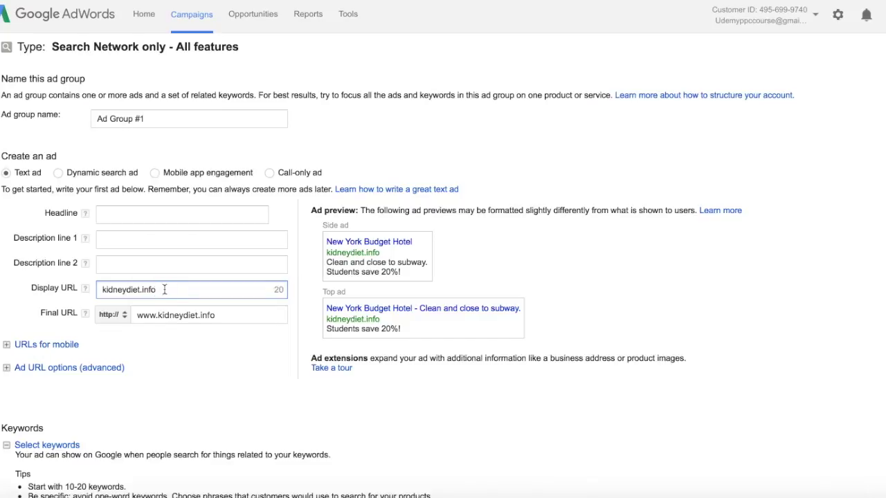
pyautogui.click(175, 289)
pyautogui.write('/')
pyautogui.write('BestFoods')
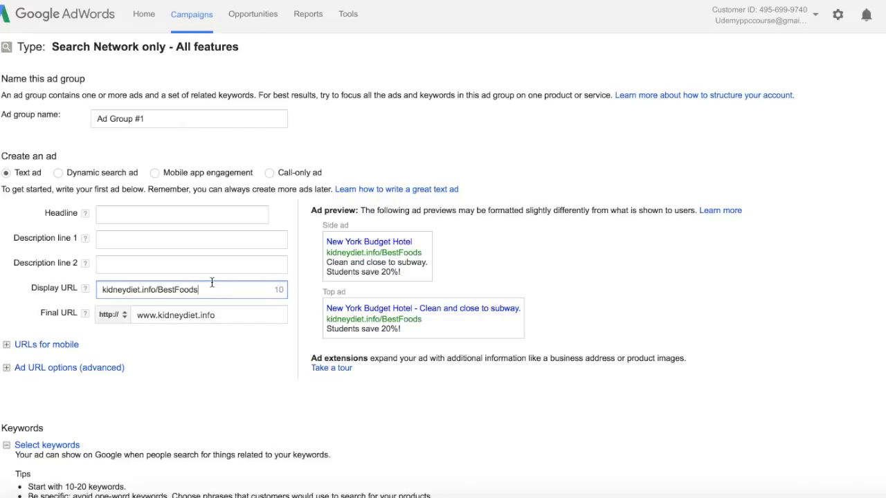
pyautogui.click(116, 216)
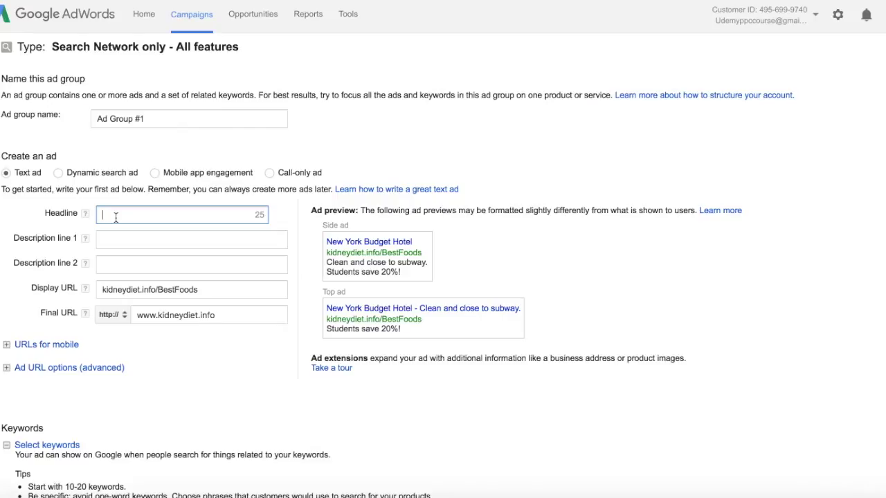
# Type the headline Best Kidney Diet Foods, deleting the extra 'For our Health'.
pyautogui.write('Best ')
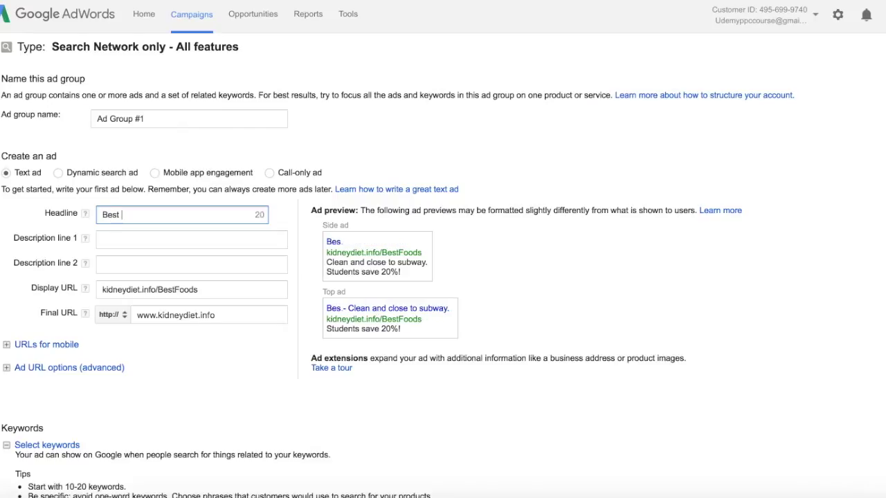
pyautogui.write('Kidney D')
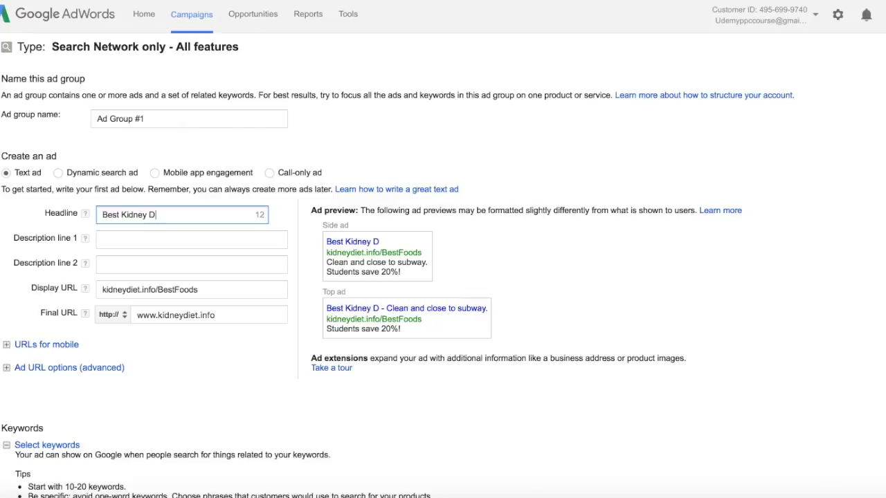
pyautogui.write('iet Foods')
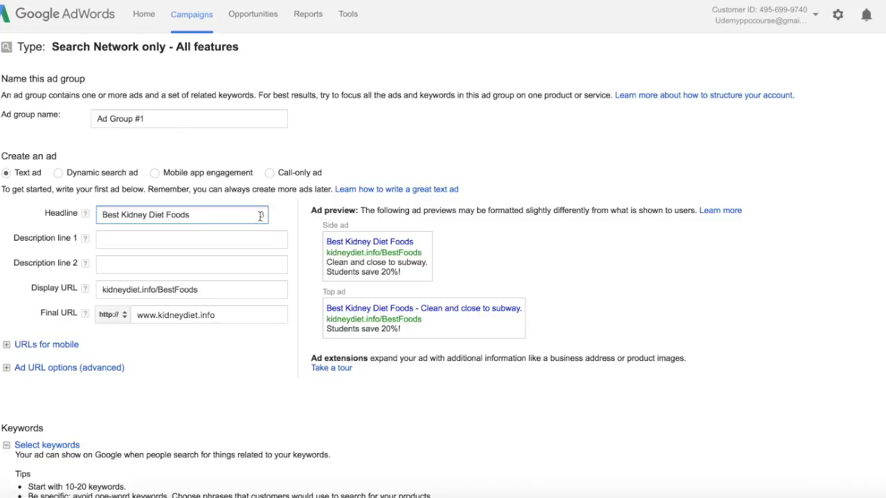
pyautogui.write('For ')
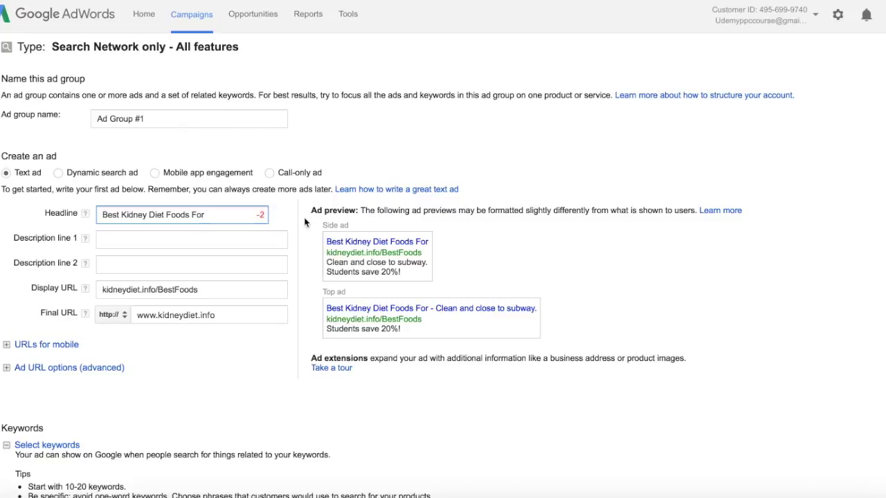
pyautogui.write('our Health')
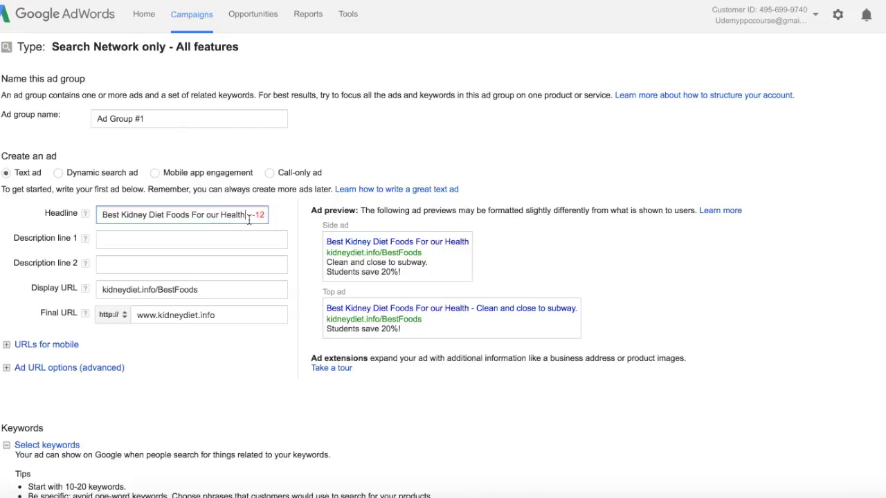
pyautogui.moveTo(247, 216); pyautogui.dragTo(191, 216)
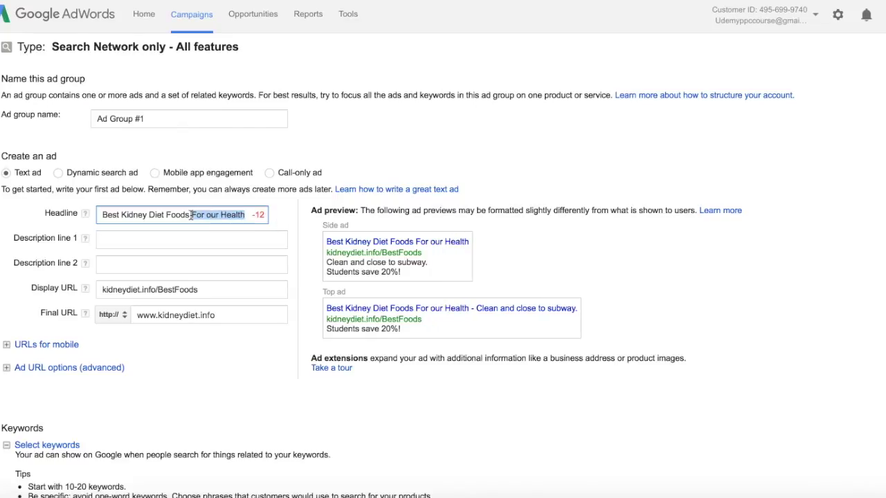
pyautogui.press('BackSpace')
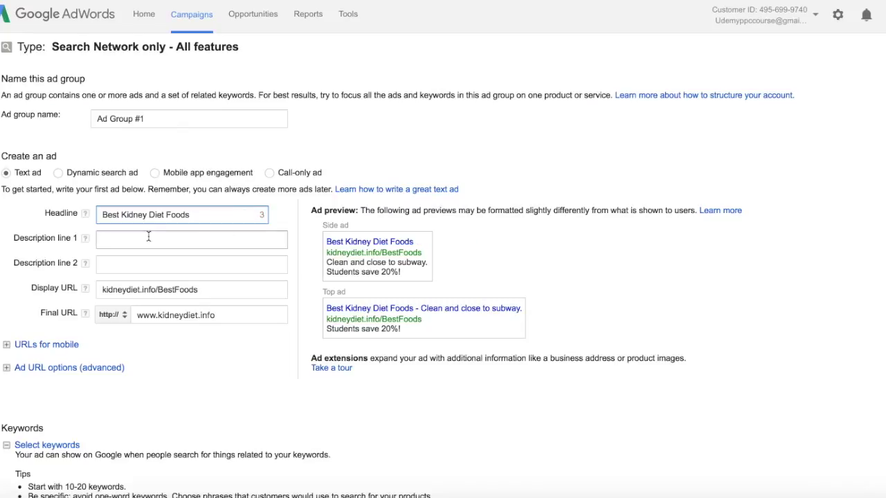
pyautogui.click(147, 241)
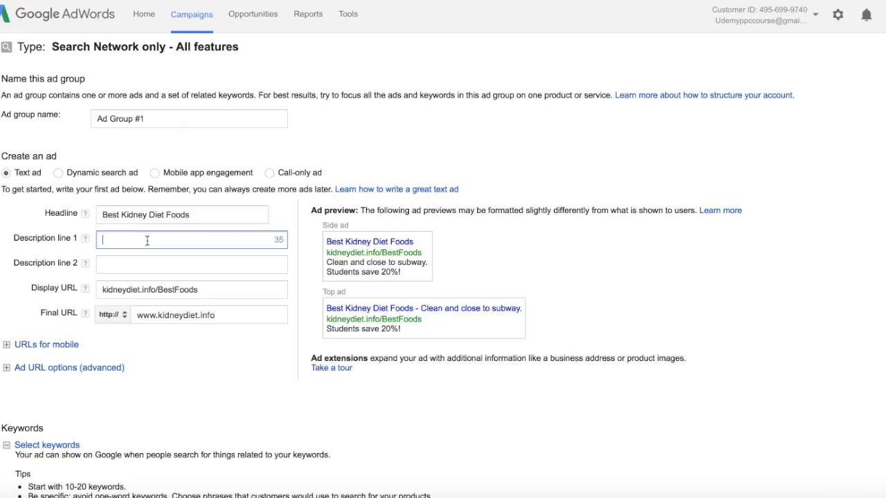
pyautogui.click(277, 265)
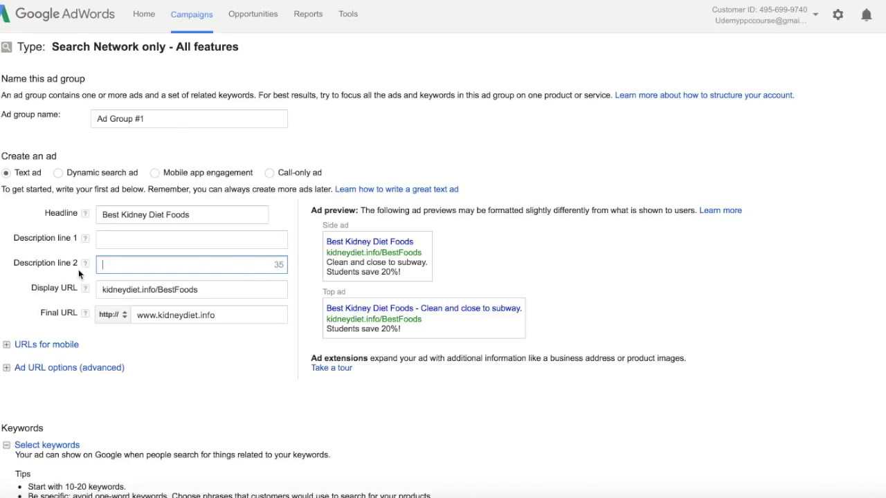
pyautogui.click(184, 238)
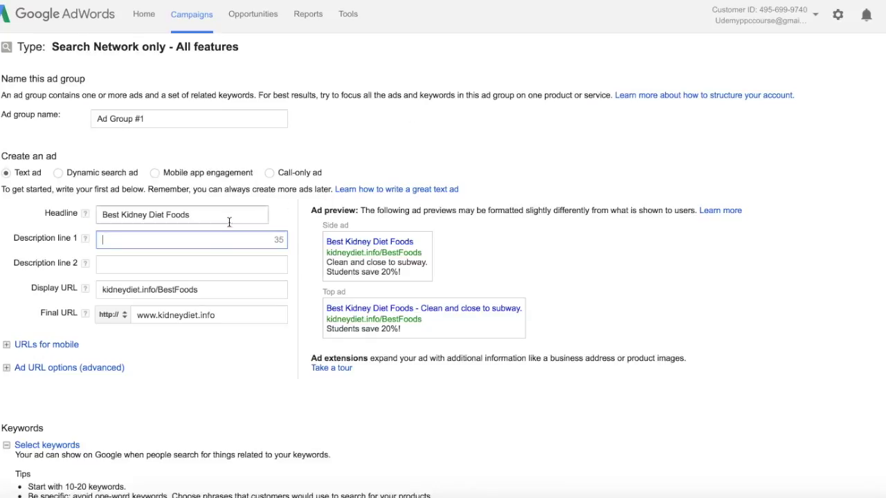
# Fill the description lines with 'Find Out What The Best Foods For' and 'Kidney Health Are. Call Us Now!'.
pyautogui.write('W')
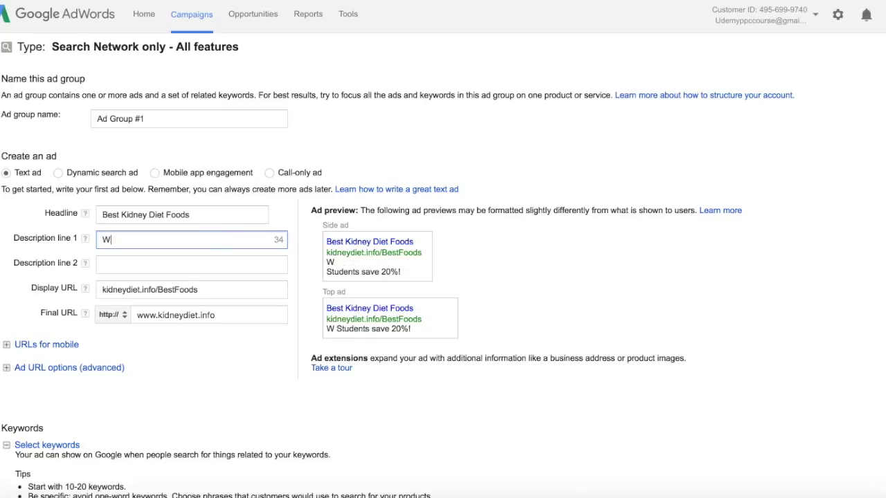
pyautogui.press('BackSpace')
pyautogui.write('Find')
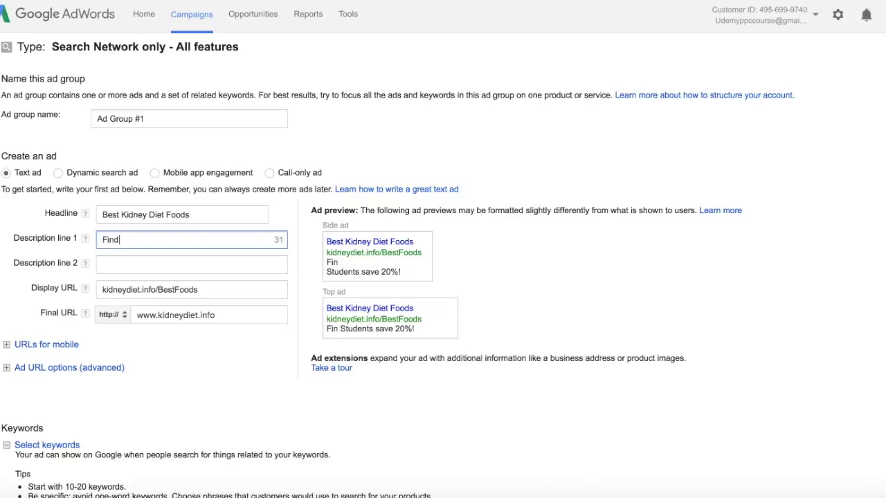
pyautogui.write(' Out What T')
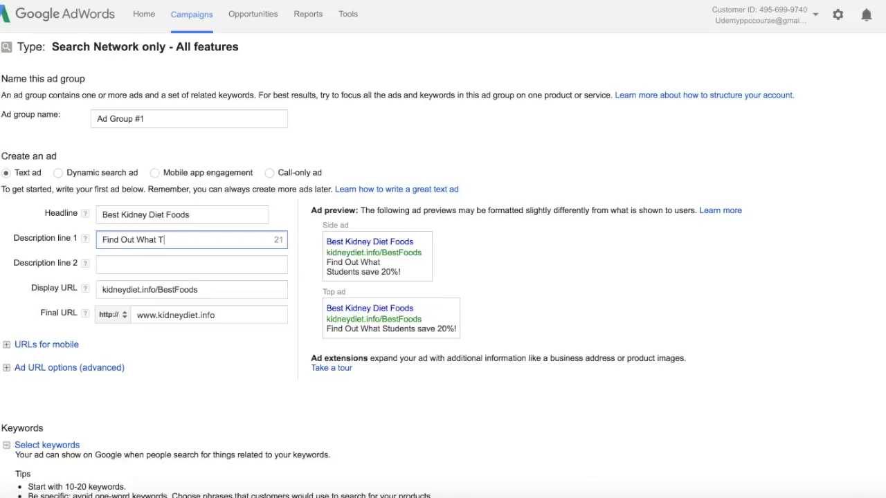
pyautogui.write('he best Foo')
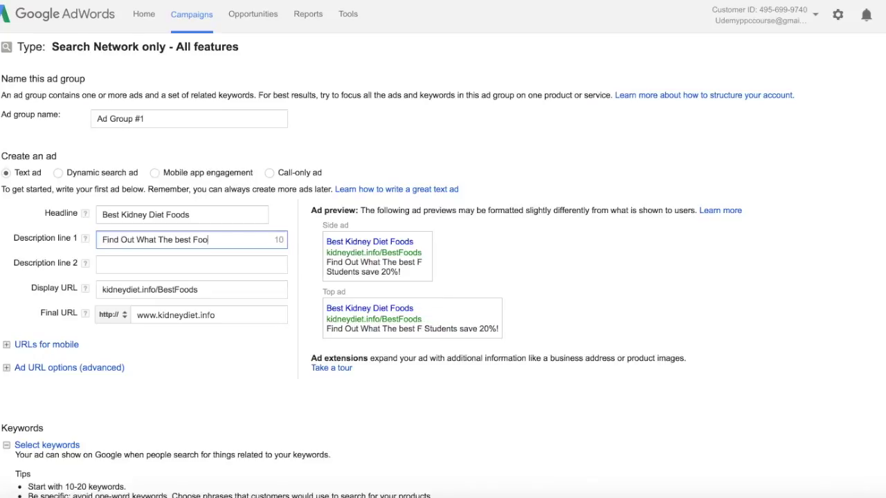
pyautogui.write('ds For')
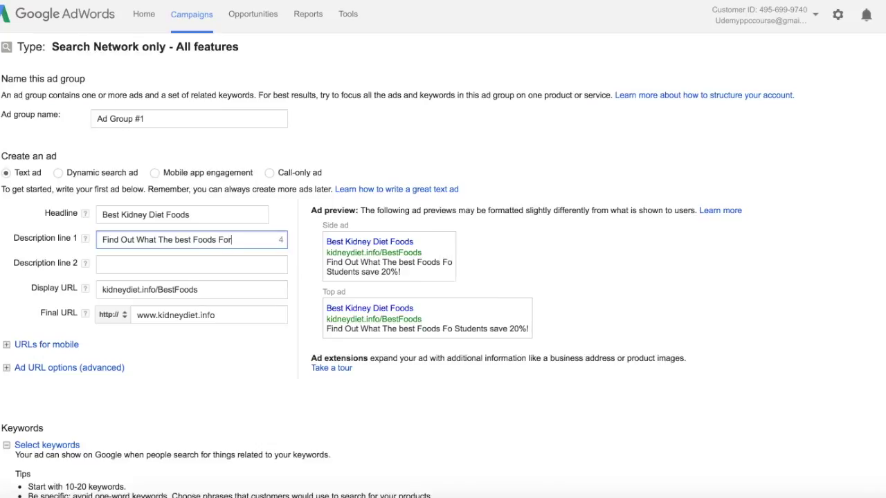
pyautogui.click(180, 240)
pyautogui.press('BackSpace')
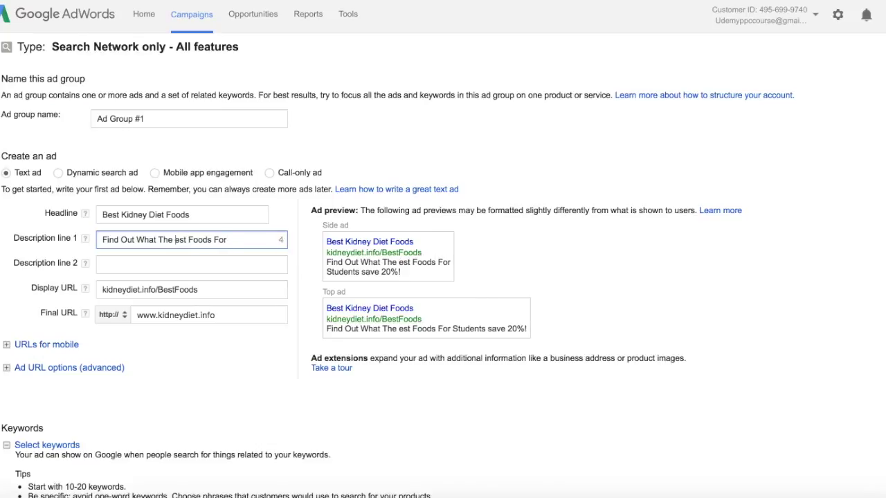
pyautogui.write('B')
pyautogui.click(238, 264)
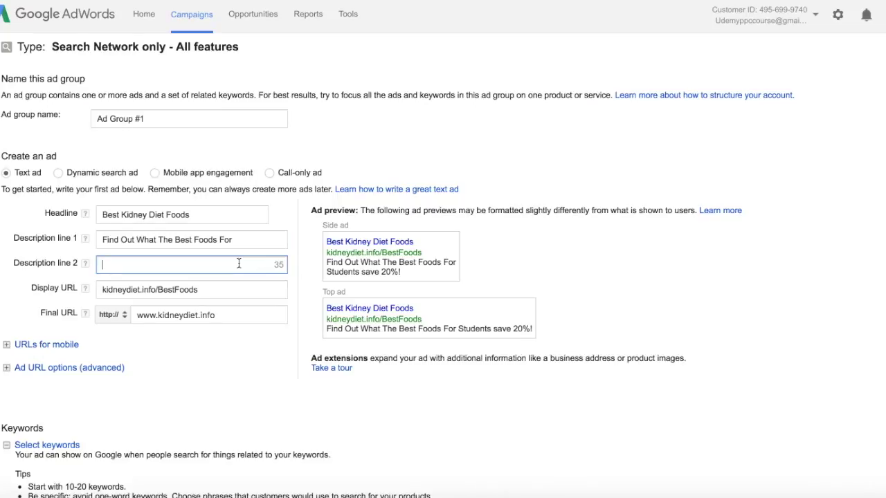
pyautogui.write('Kidney')
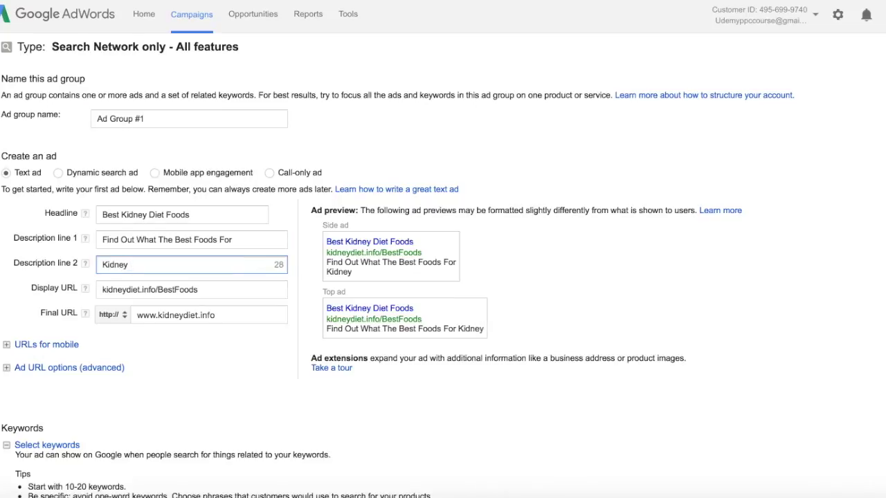
pyautogui.write(' Health A')
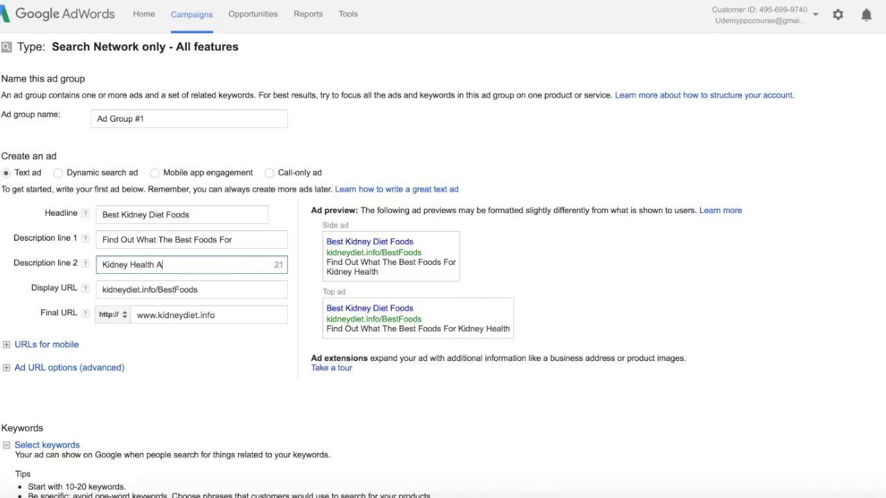
pyautogui.write('re.')
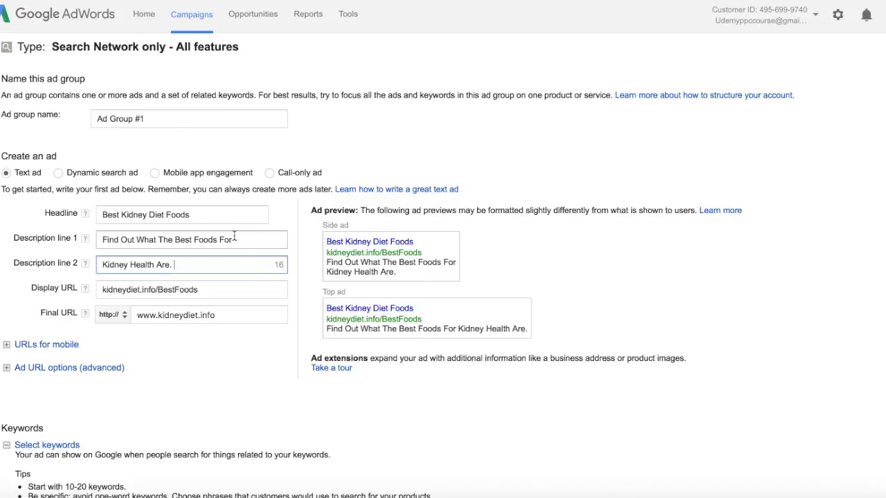
pyautogui.write('Ca')
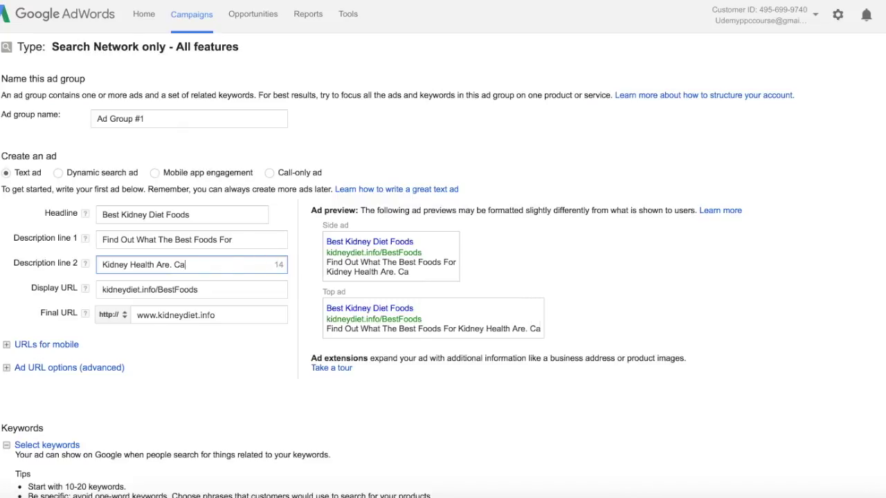
pyautogui.write('ll Us Now')
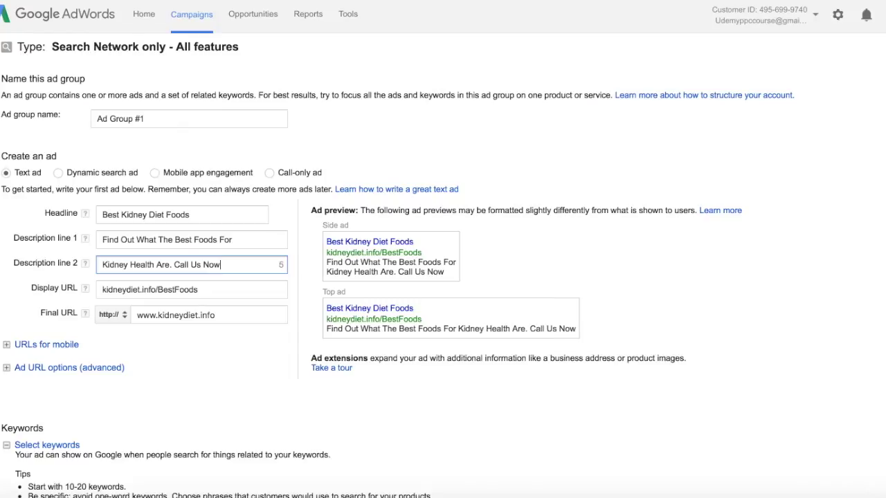
pyautogui.write('!')
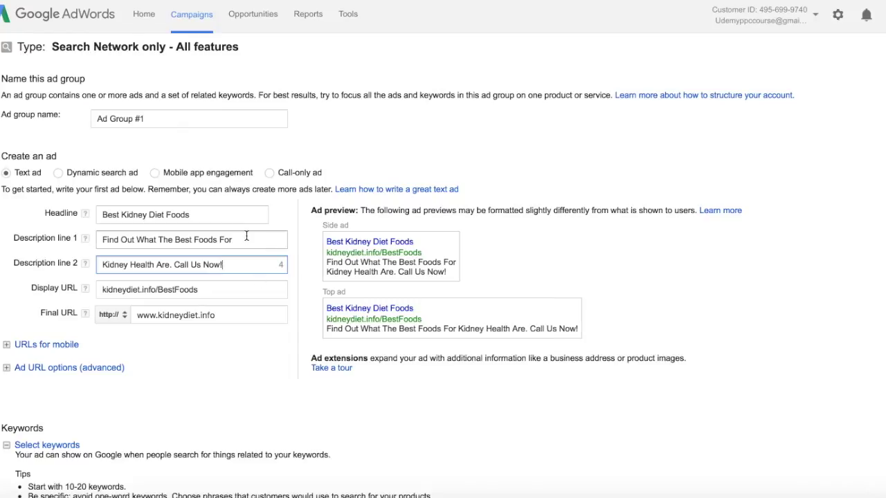
pyautogui.scroll(-1, 281, 298)
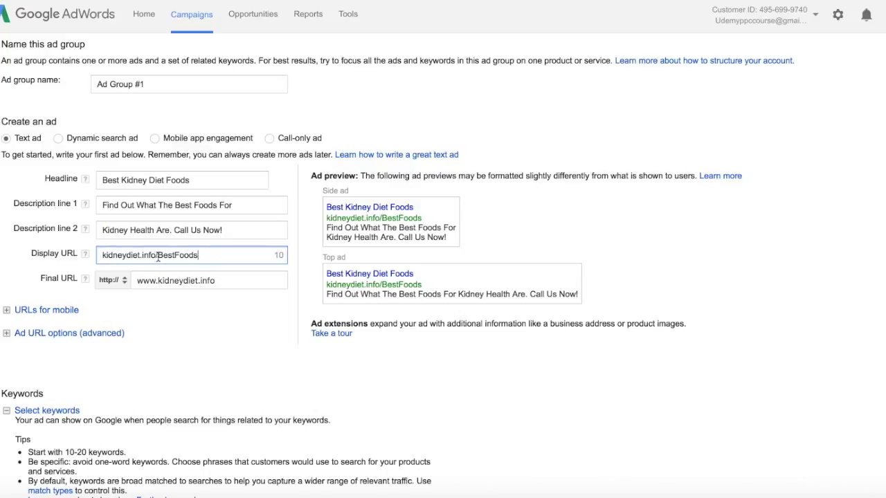
# Review the BestFoods display URL path and the headline in the completed text ad.
pyautogui.moveTo(202, 255); pyautogui.dragTo(160, 257)
pyautogui.click(222, 257)
pyautogui.click(195, 181)
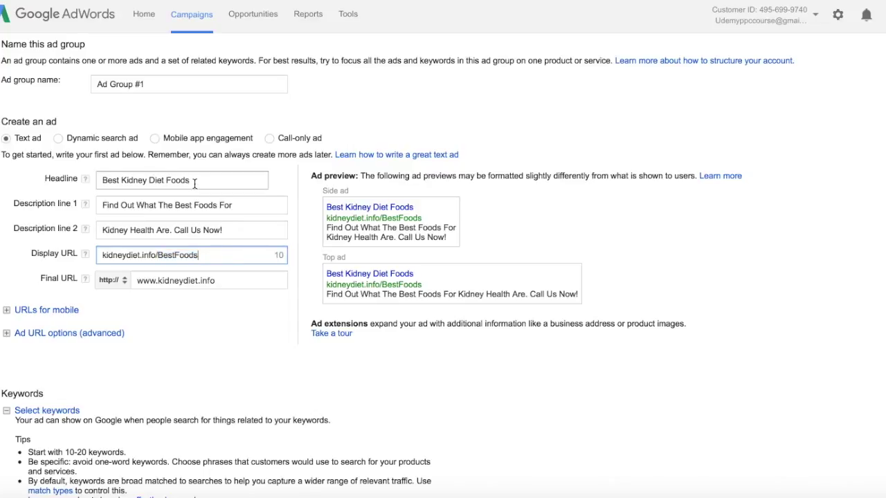
pyautogui.click(229, 205)
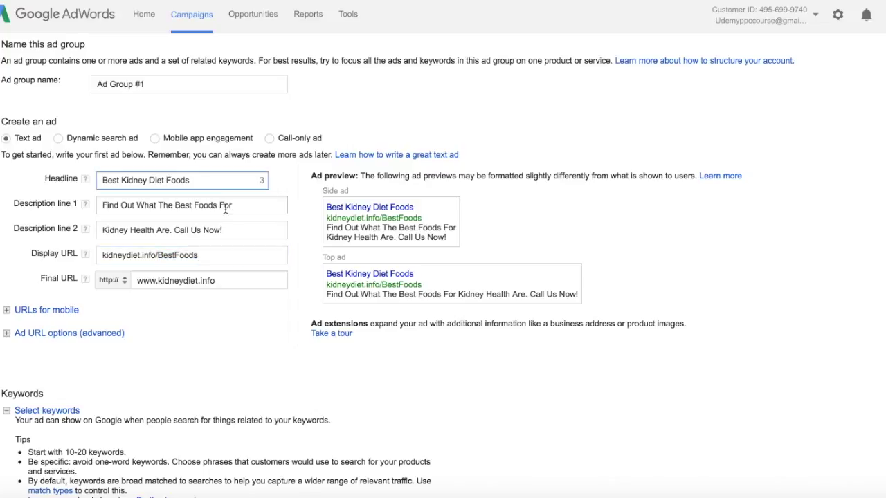
pyautogui.click(204, 255)
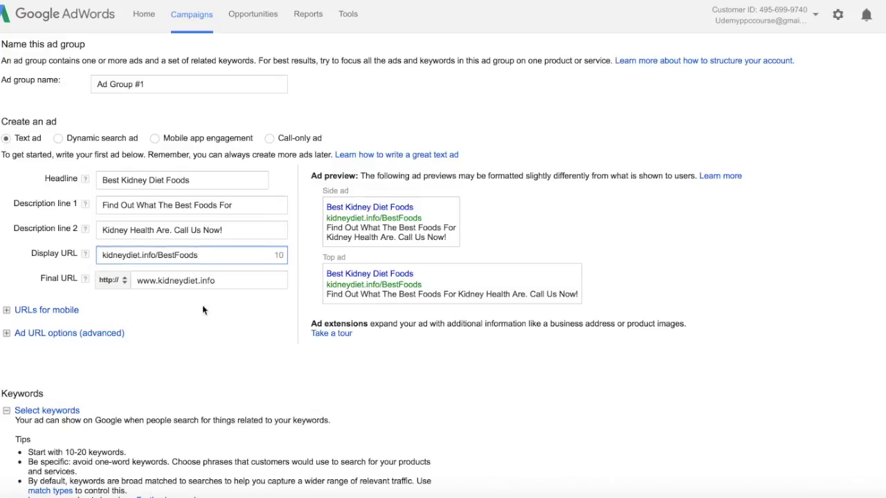
pyautogui.scroll(-1, 220, 310)
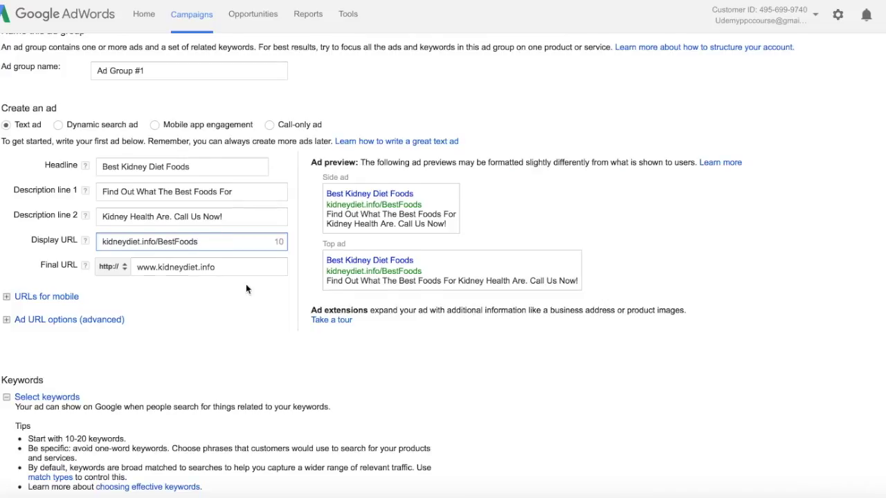
pyautogui.scroll(-3, 245, 284)
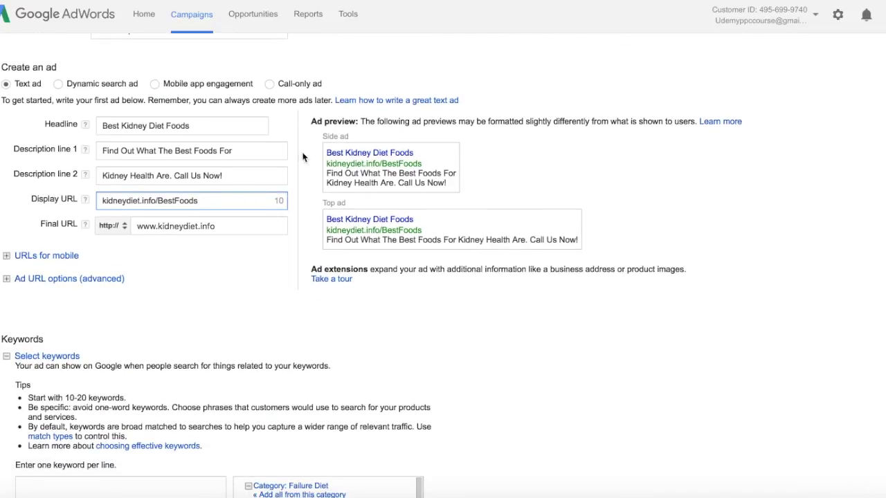
pyautogui.scroll(-1, 308, 156)
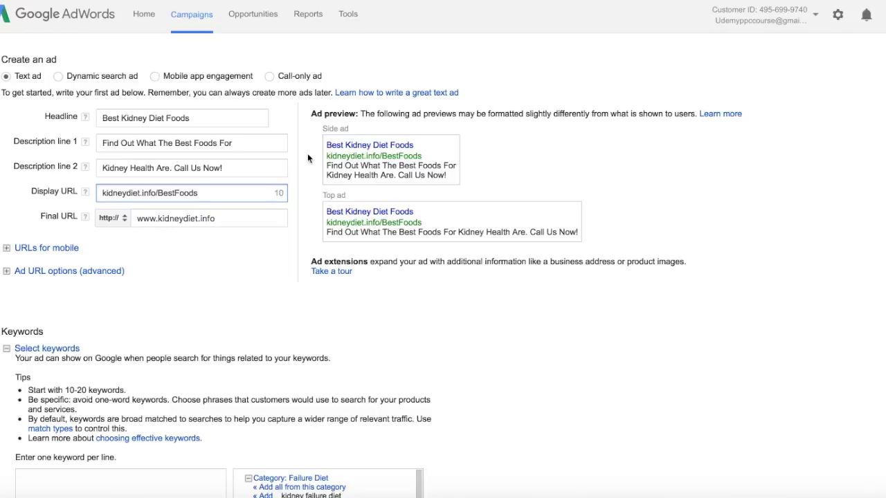
pyautogui.scroll(-1, 232, 255)
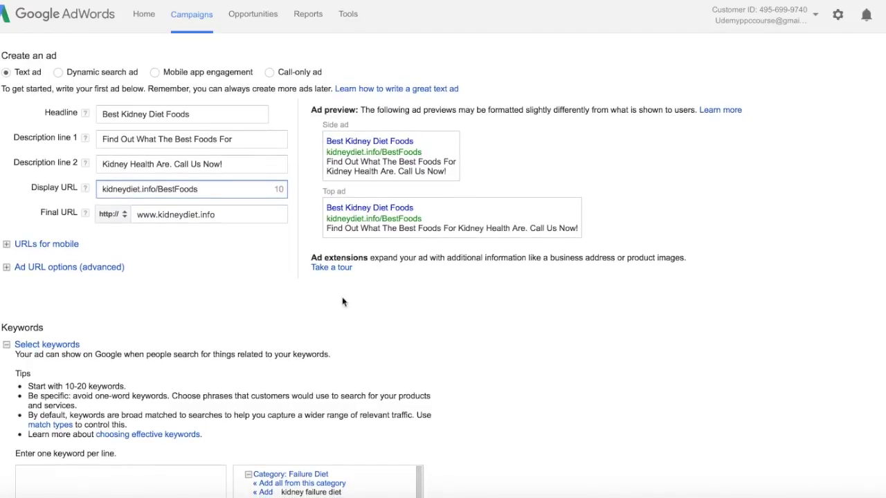
pyautogui.scroll(-2, 522, 348)
pyautogui.scroll(-1, 522, 348)
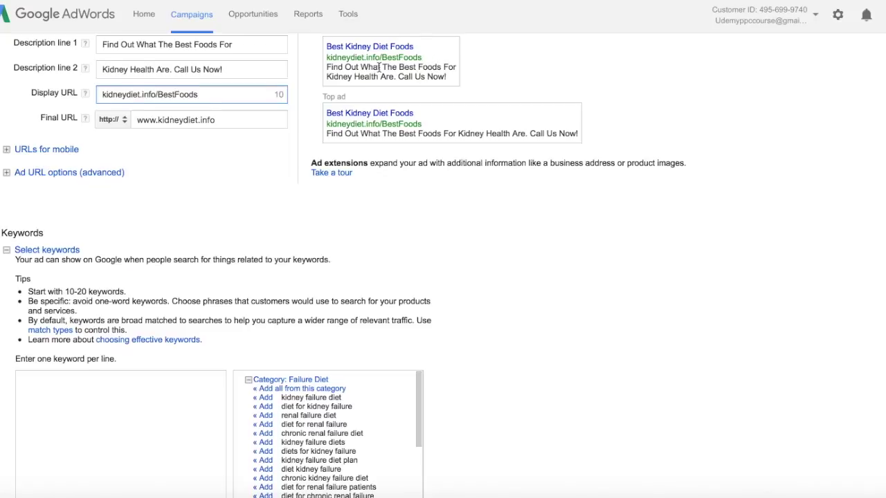
pyautogui.scroll(1, 386, 66)
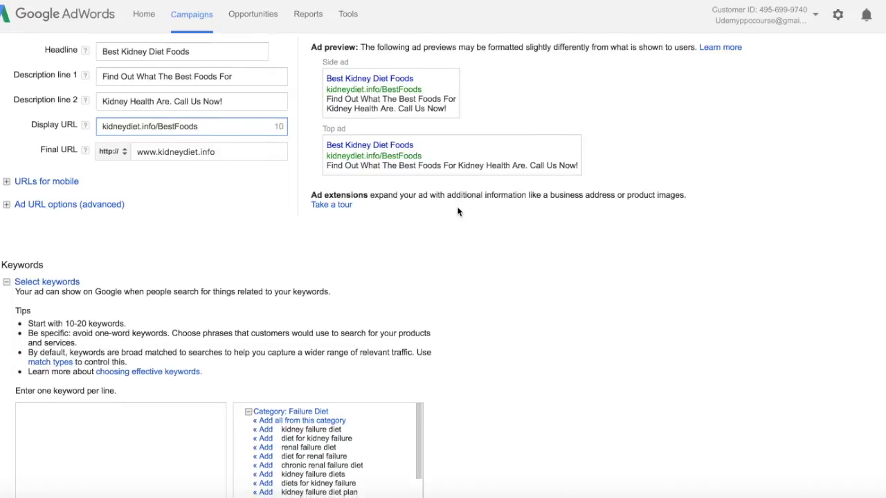
pyautogui.scroll(-3, 457, 207)
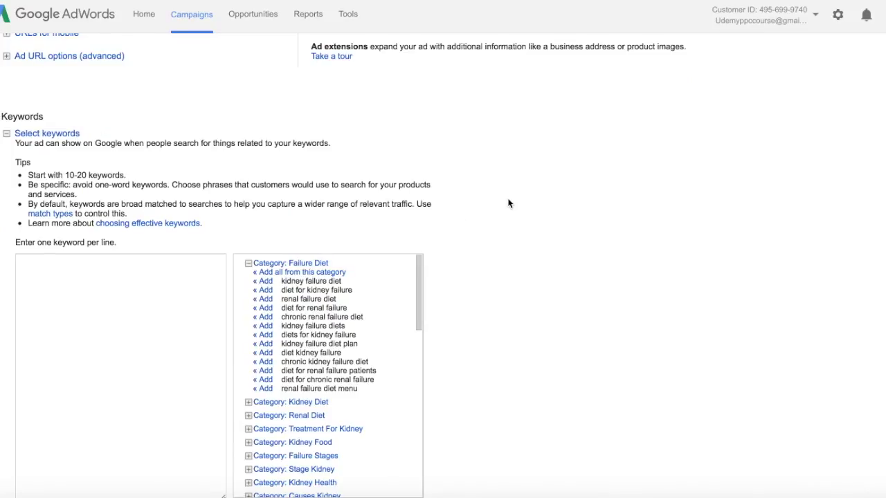
pyautogui.scroll(-2, 508, 201)
pyautogui.scroll(-2, 362, 230)
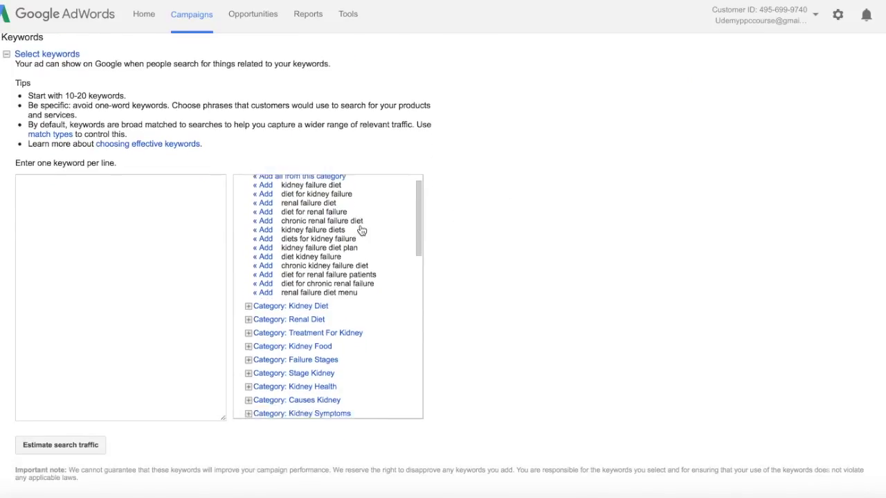
pyautogui.scroll(2, 361, 230)
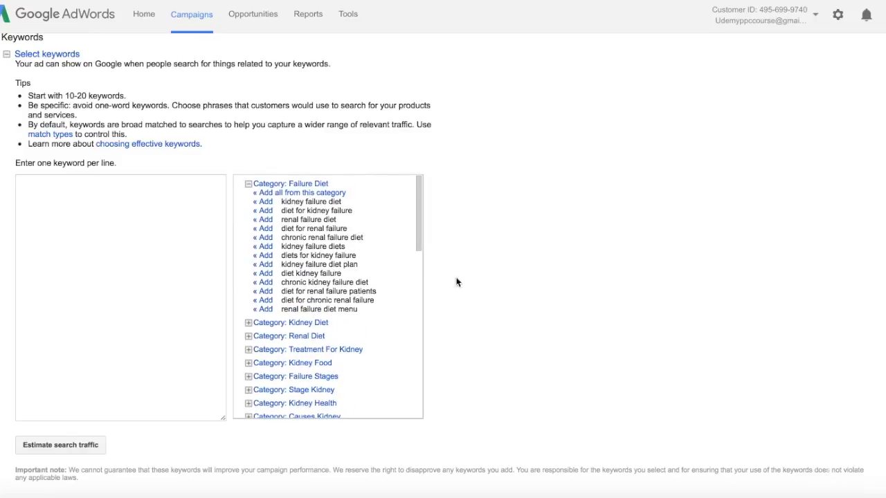
pyautogui.scroll(4, 457, 281)
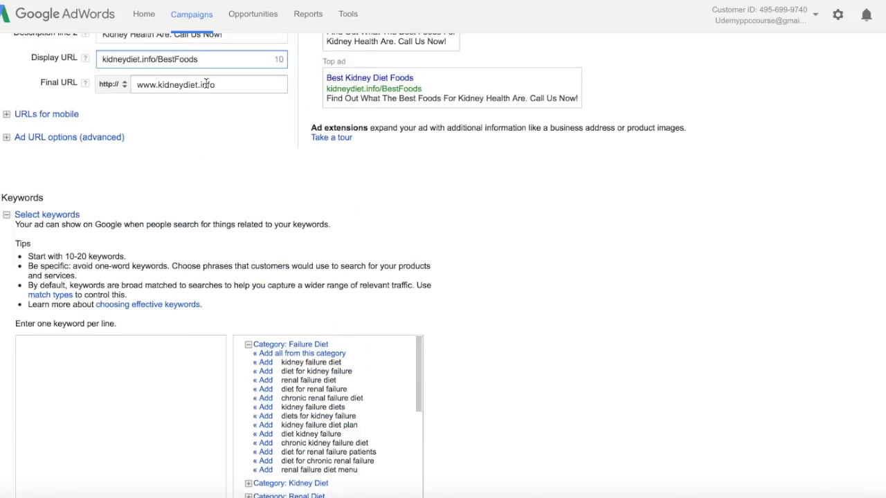
pyautogui.scroll(2, 205, 83)
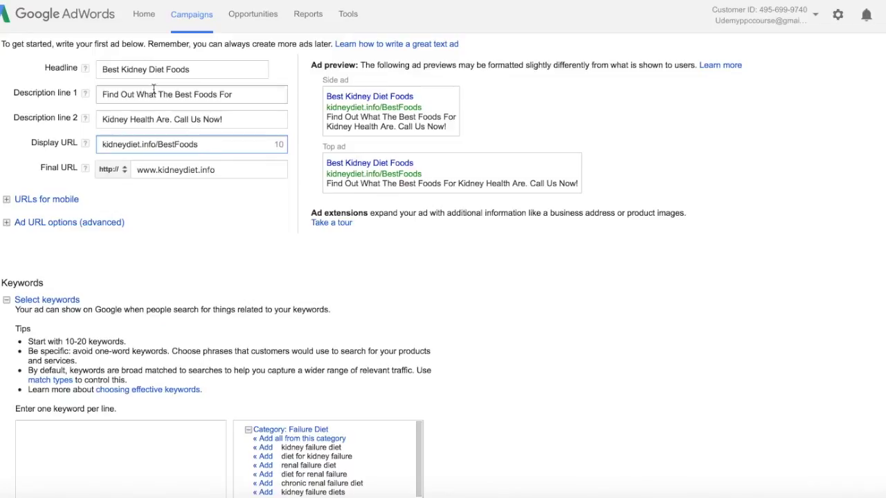
pyautogui.scroll(-3, 554, 286)
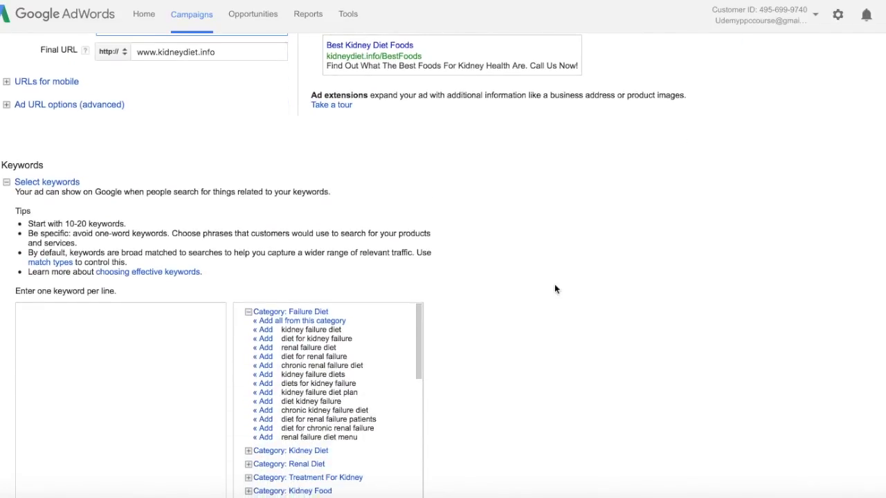
pyautogui.scroll(-1, 555, 290)
pyautogui.click(157, 296)
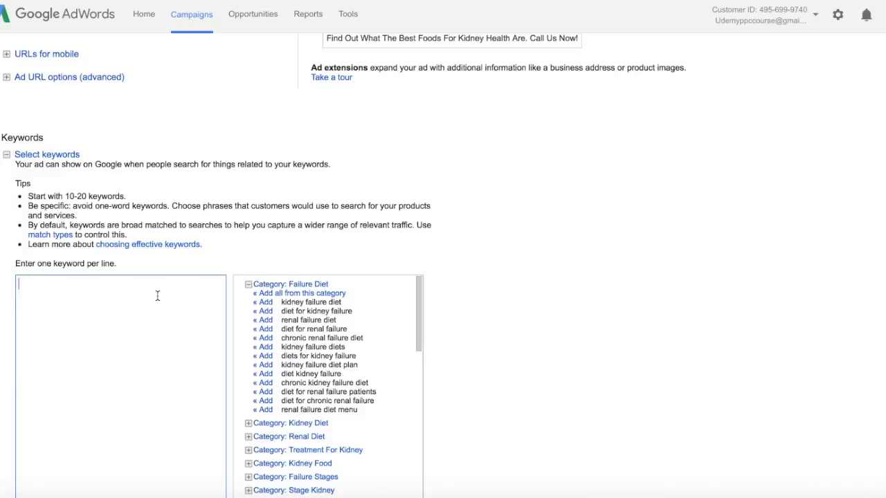
# Enter 'best kidney diet foods' as the keyword, removing the added 'diet for kidney failure' suggestion.
pyautogui.scroll(2, 157, 295)
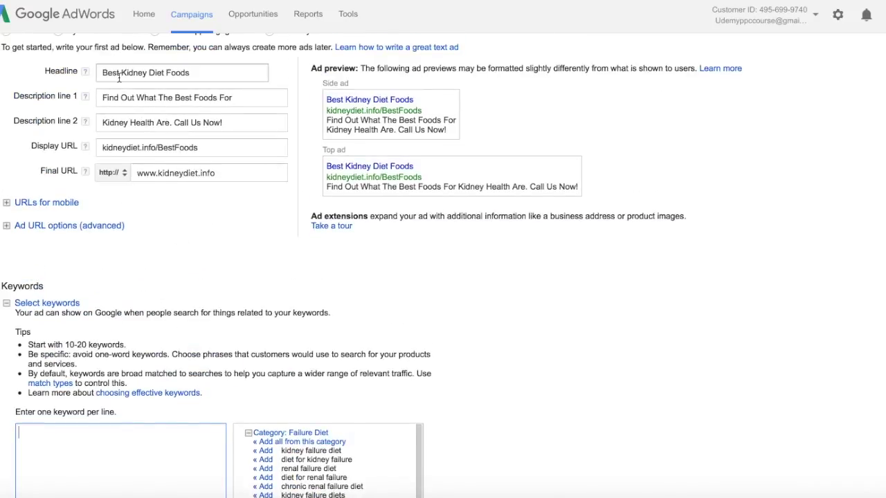
pyautogui.scroll(-2, 158, 187)
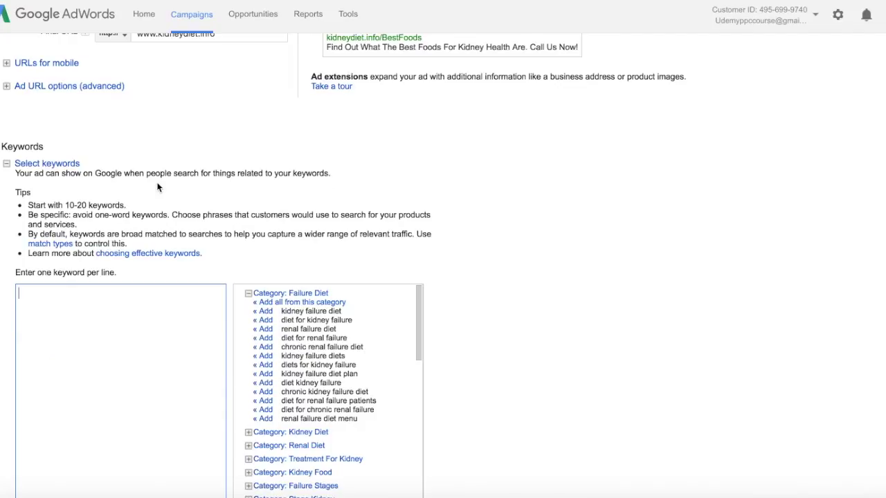
pyautogui.write('best kidney diet foods')
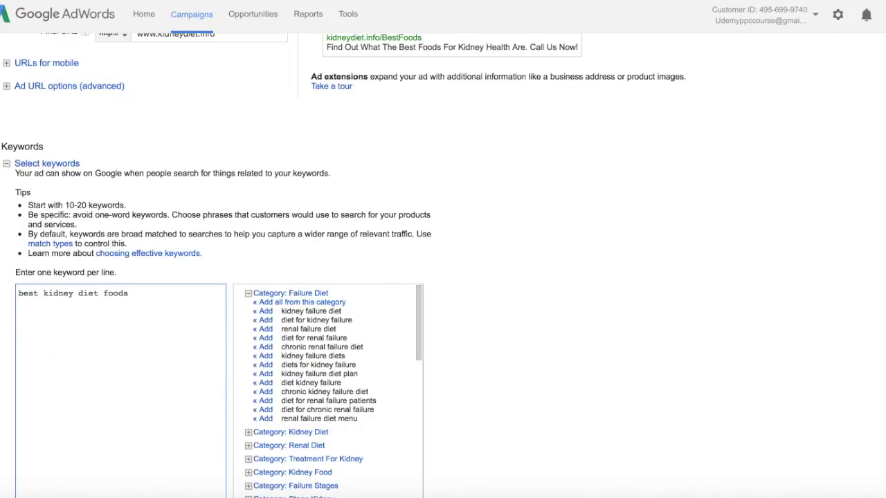
pyautogui.scroll(-2, 578, 247)
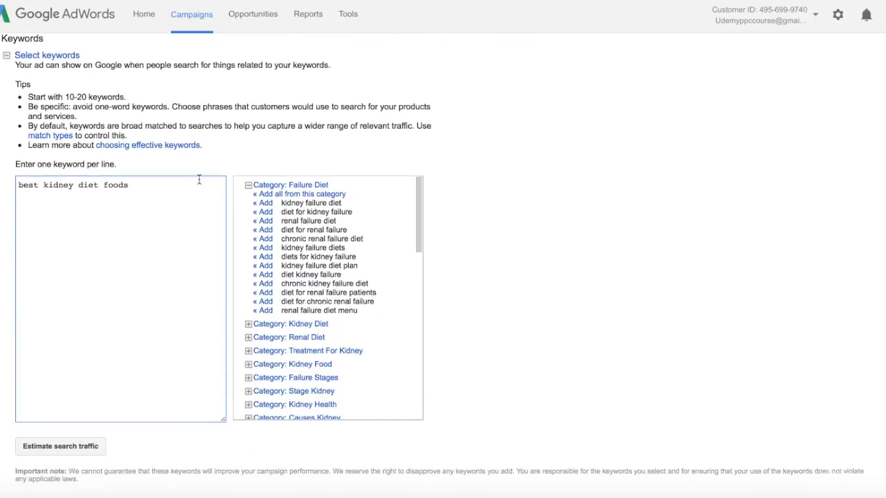
pyautogui.scroll(1, 199, 180)
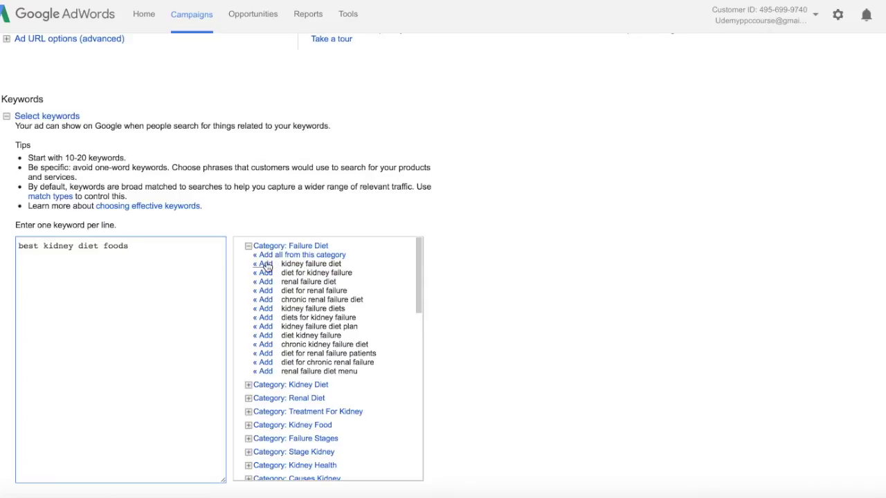
pyautogui.click(266, 274)
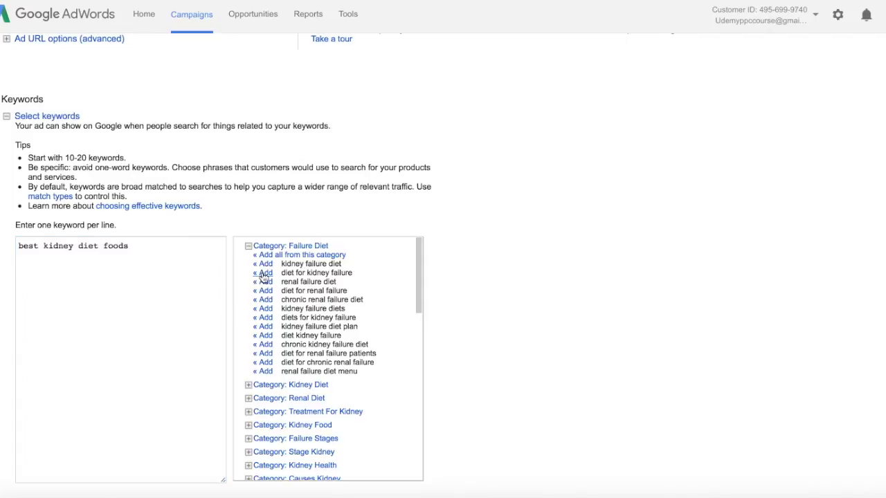
pyautogui.moveTo(139, 258); pyautogui.dragTo(10, 255)
pyautogui.press('BackSpace')
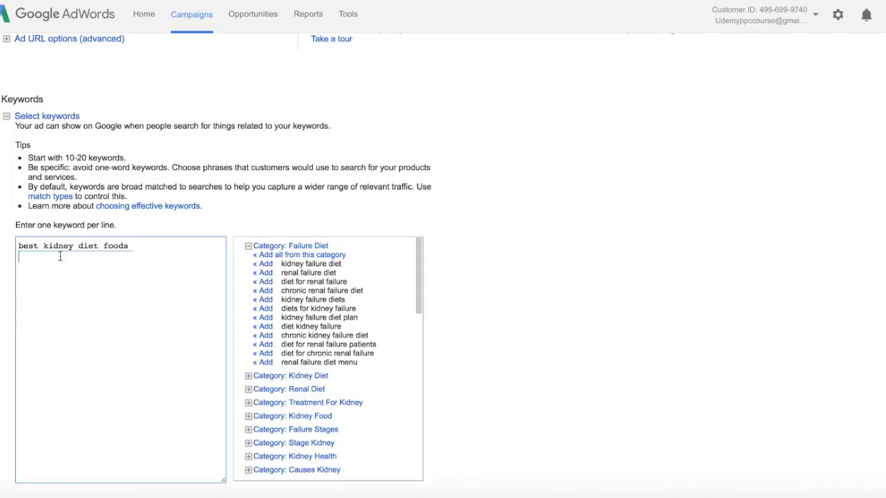
pyautogui.scroll(-2, 594, 255)
pyautogui.scroll(-2, 594, 254)
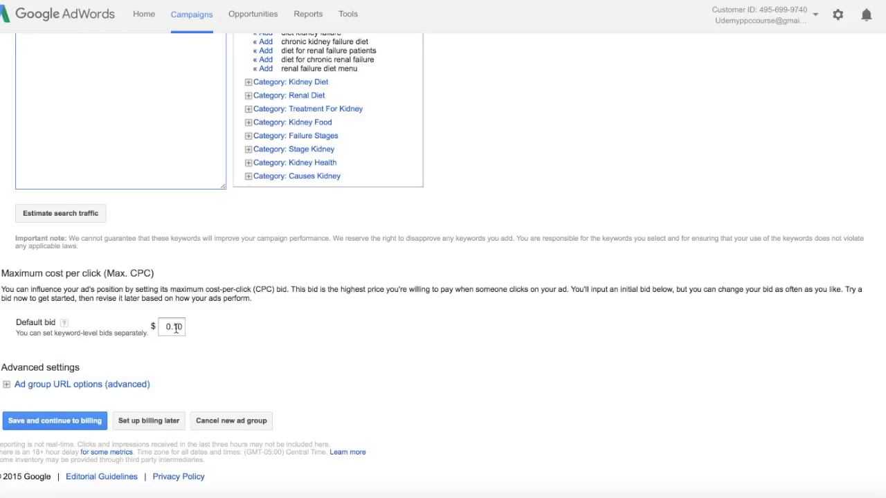
# Save the ad group and continue to the Account setup billing page.
pyautogui.click(52, 420)
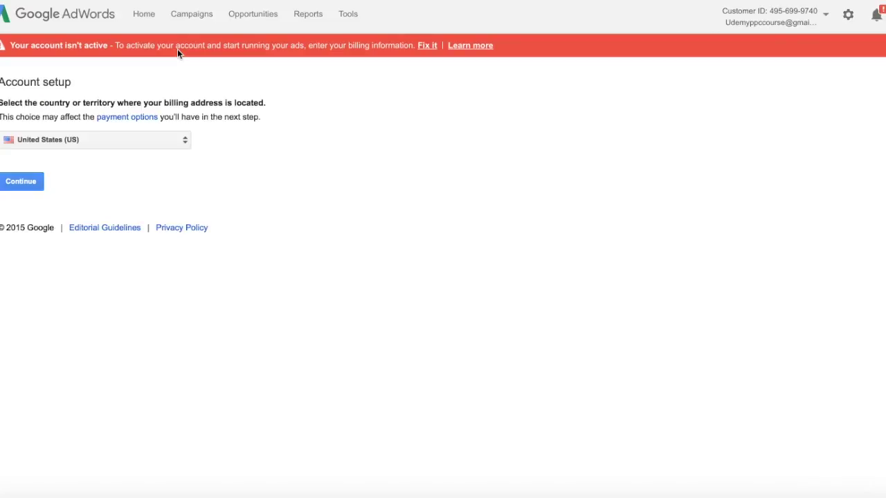
# Keep United States (US) as the billing country and review the billing form.
pyautogui.click(186, 141)
pyautogui.click(185, 142)
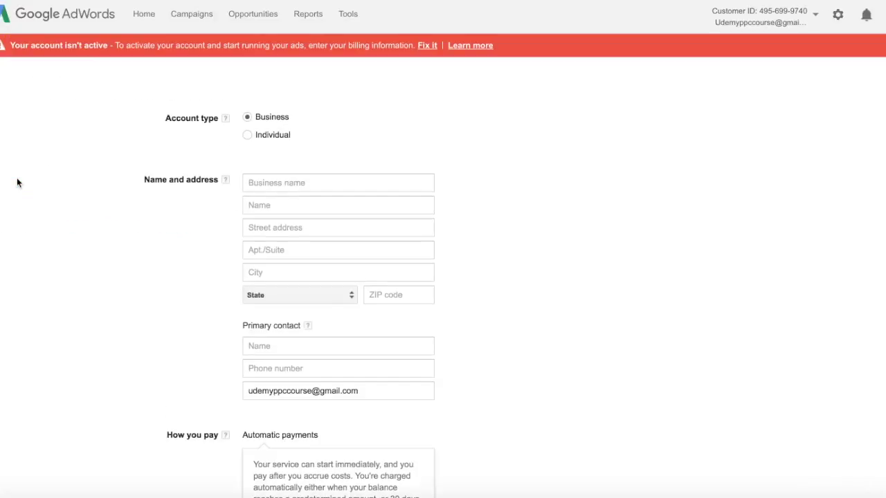
pyautogui.scroll(-2, 496, 172)
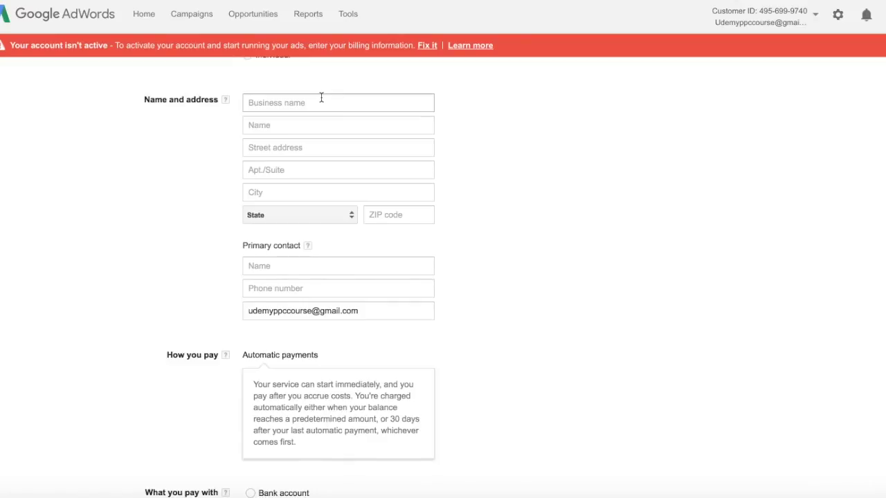
pyautogui.scroll(-2, 306, 104)
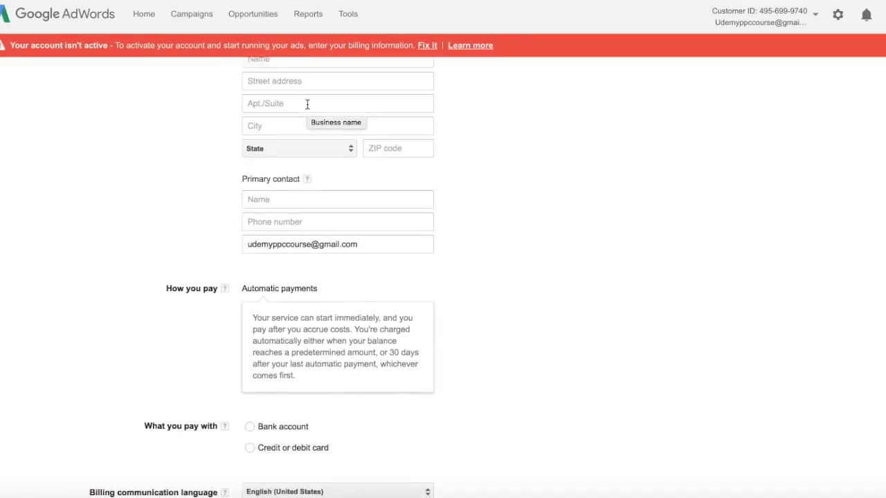
pyautogui.scroll(-2, 295, 198)
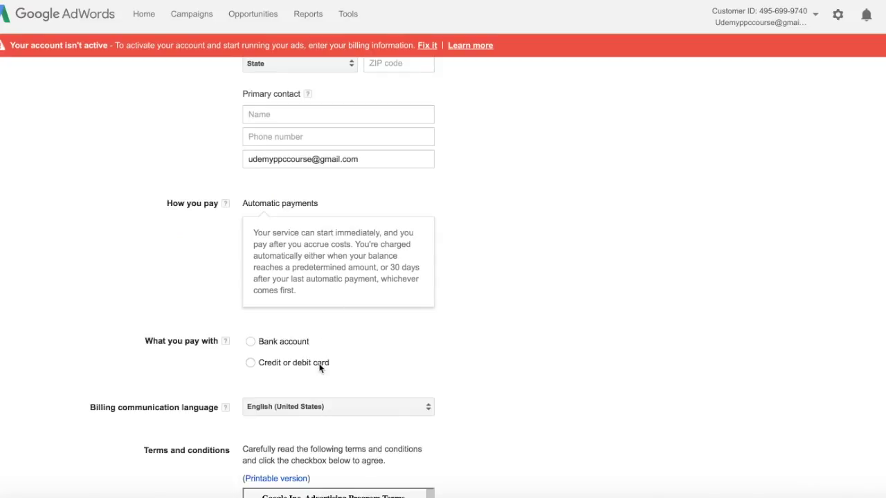
pyautogui.scroll(-1, 554, 353)
pyautogui.scroll(-5, 571, 346)
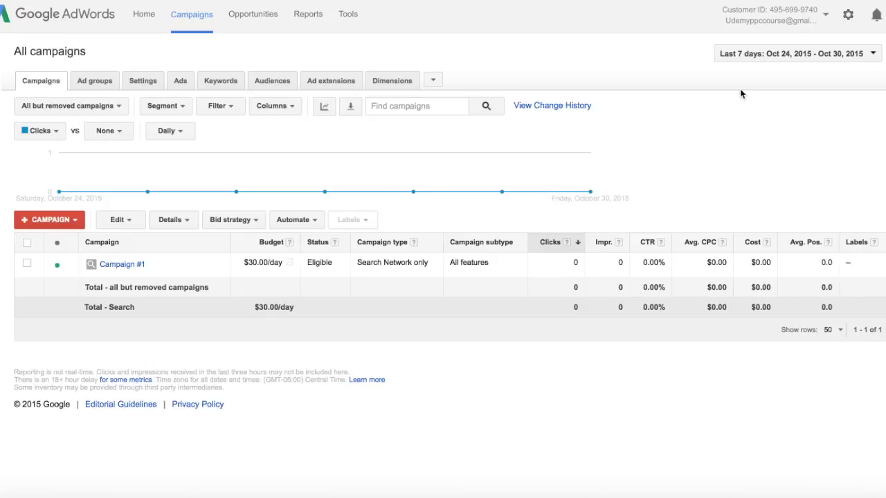
pyautogui.click(682, 0)
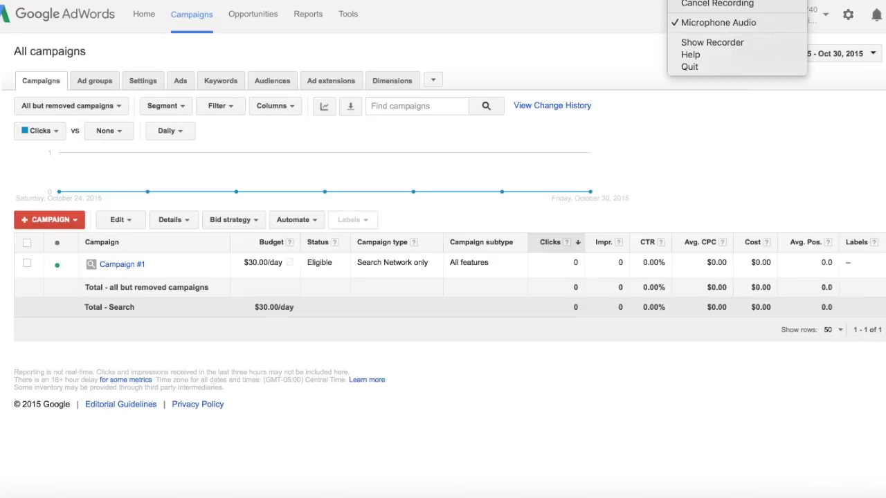
pyautogui.press('Escape')
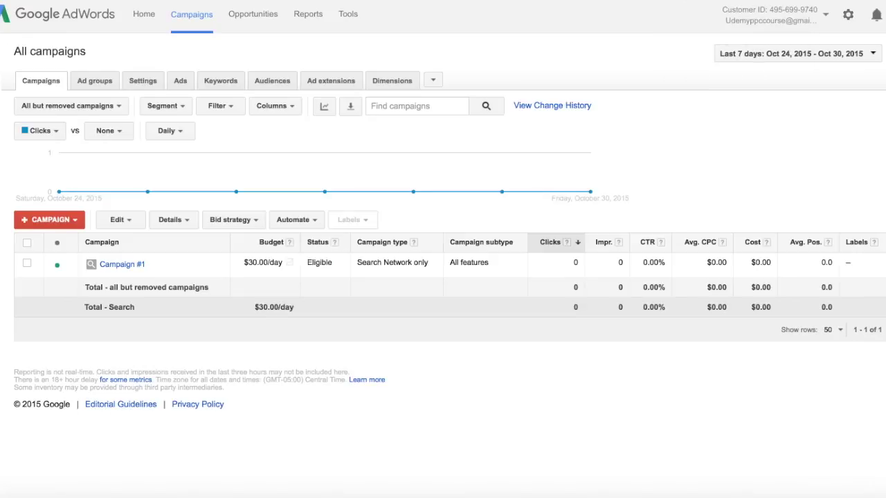